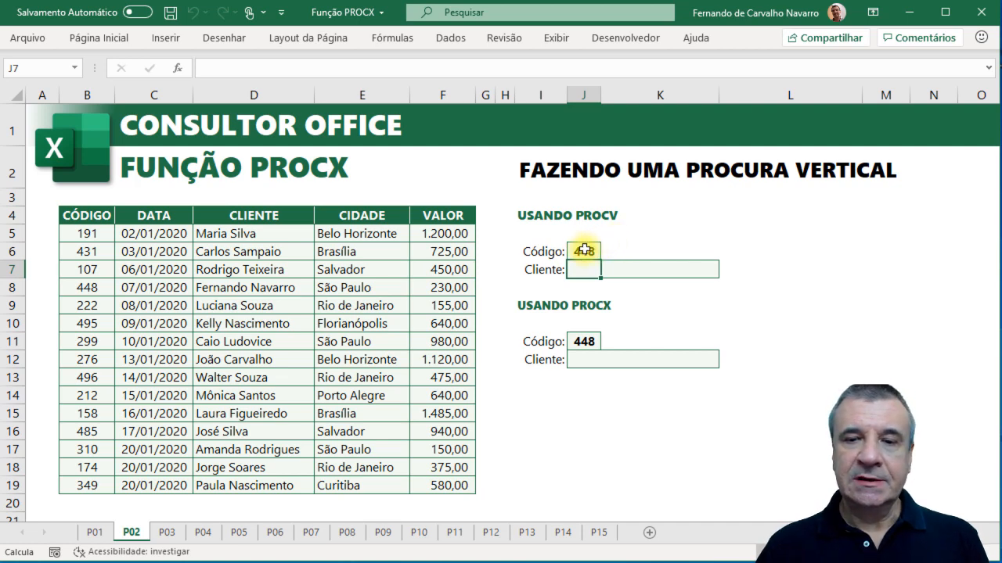
Start a PROCV formula in J7 with J6 as the lookup value, B5:F19 as the table and 3 as the column index
click(583, 251)
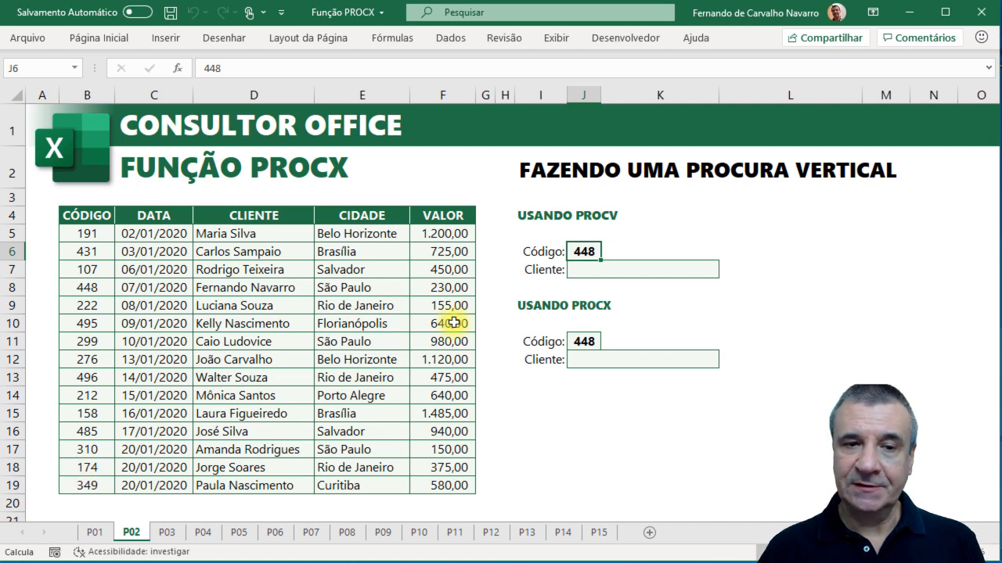
click(583, 269)
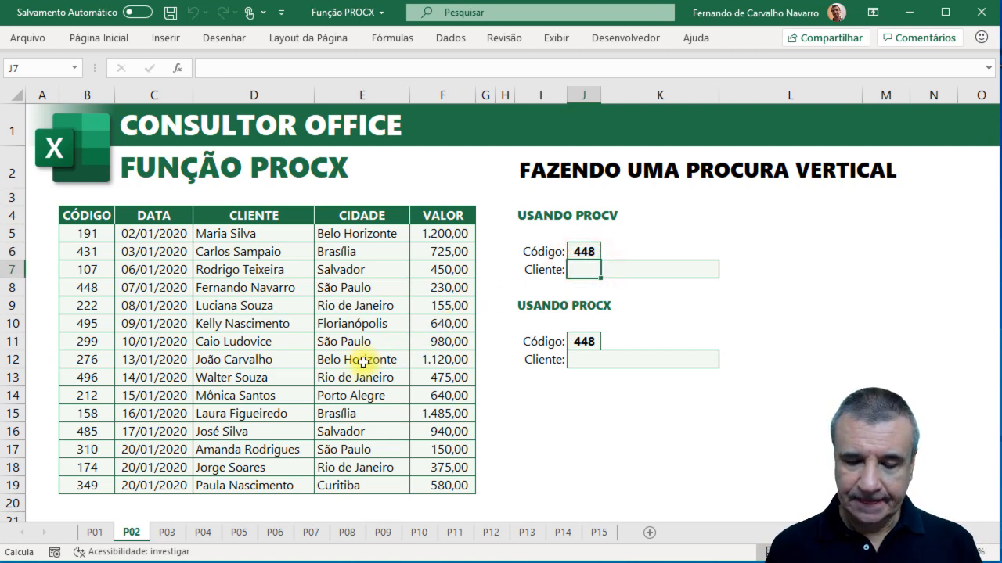
text(=p)
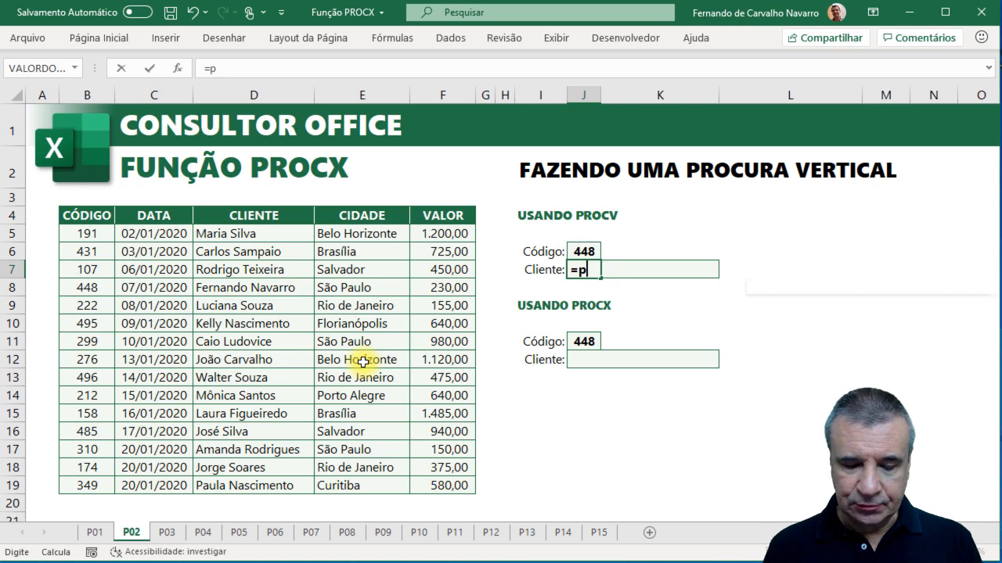
text(rocv)
key(Tab)
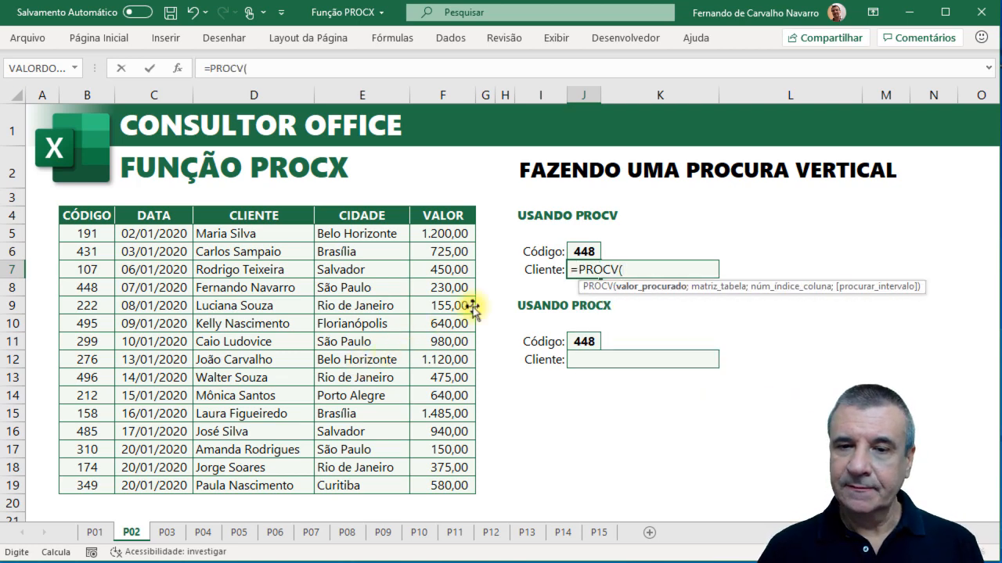
click(582, 250)
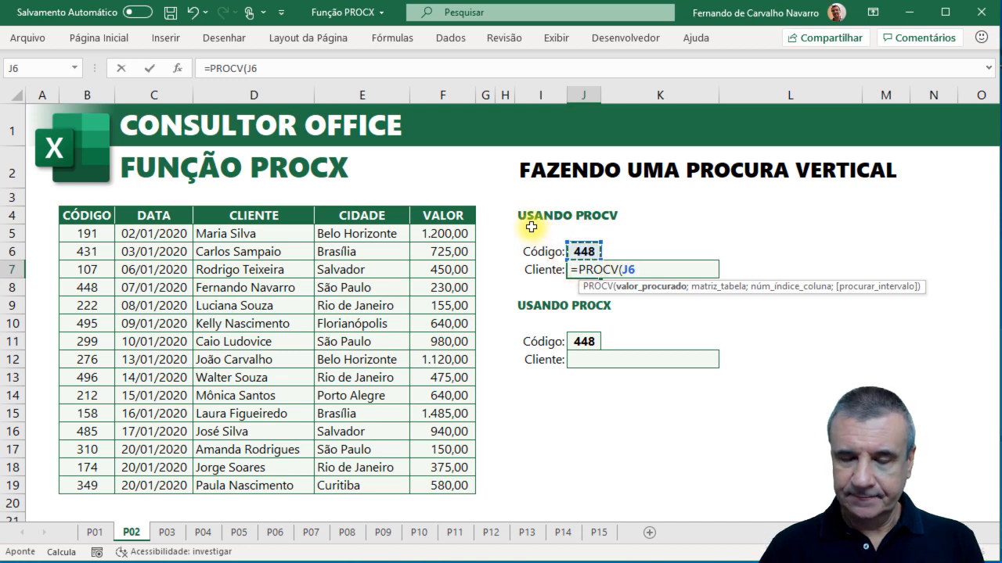
text(;)
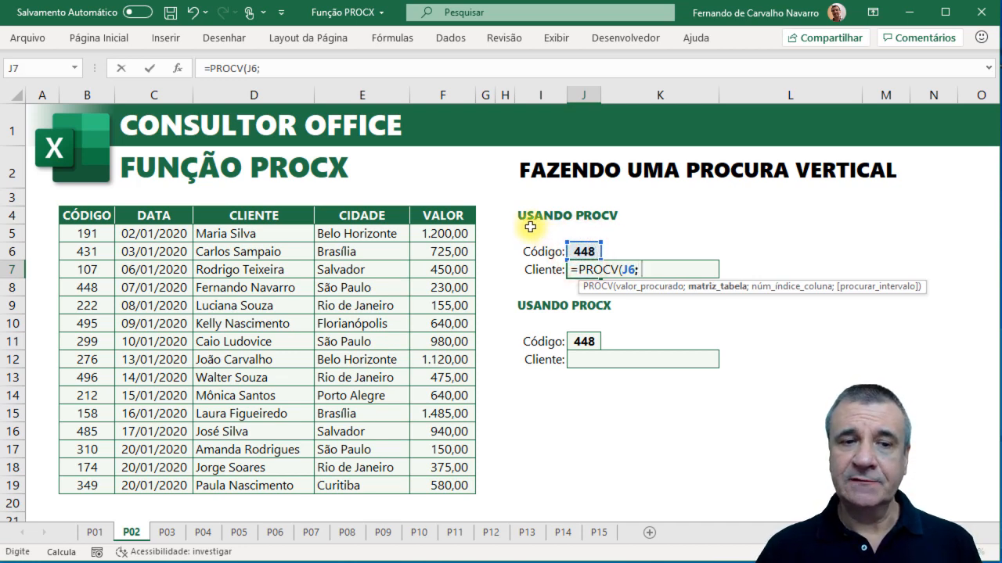
drag(83, 233, 453, 480)
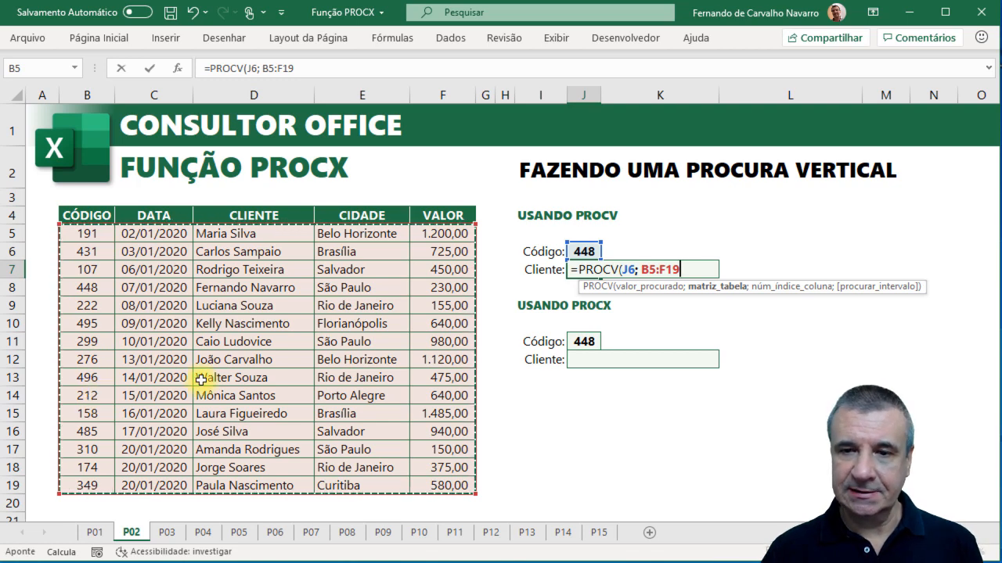
text(;)
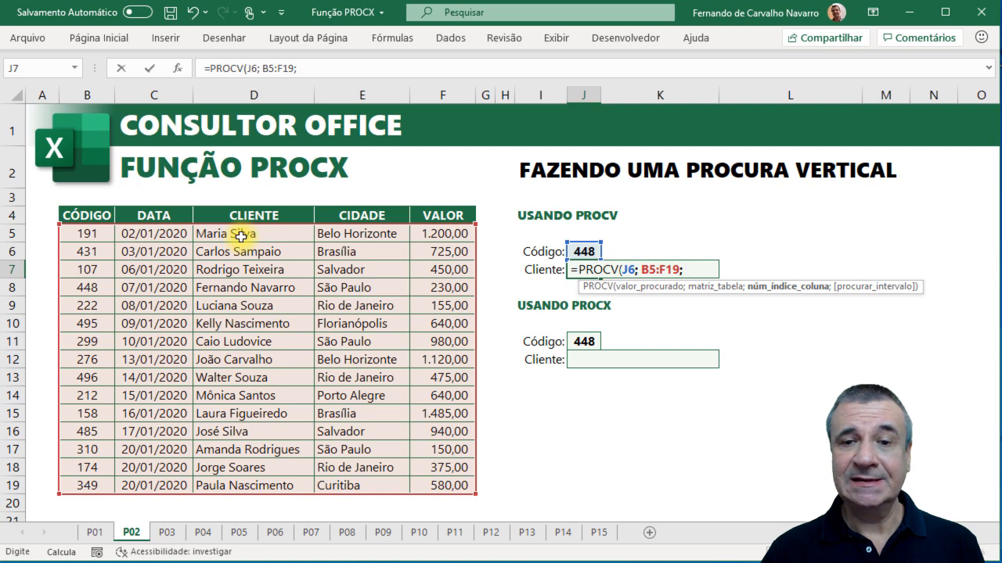
text(3;)
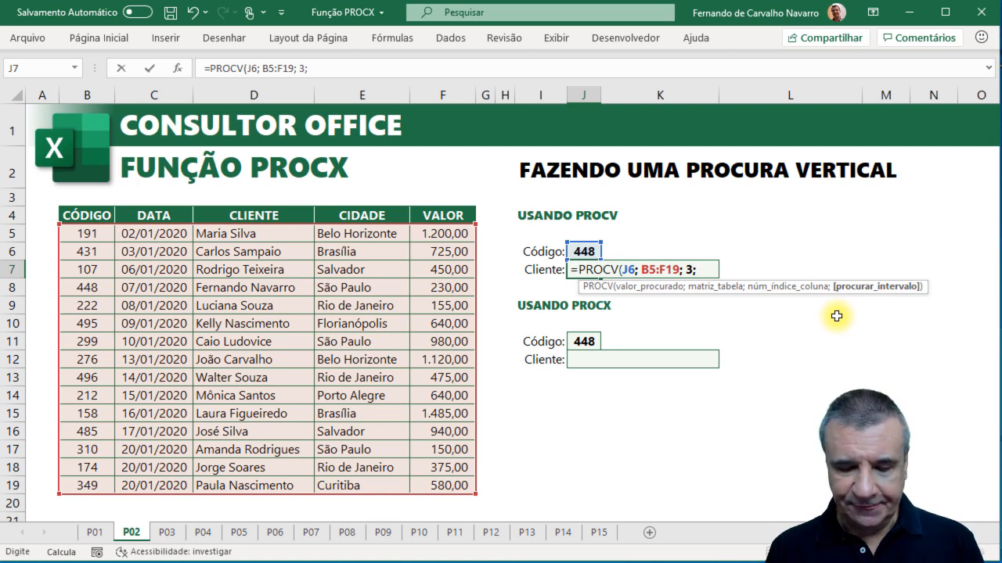
text(falso)
key(Tab)
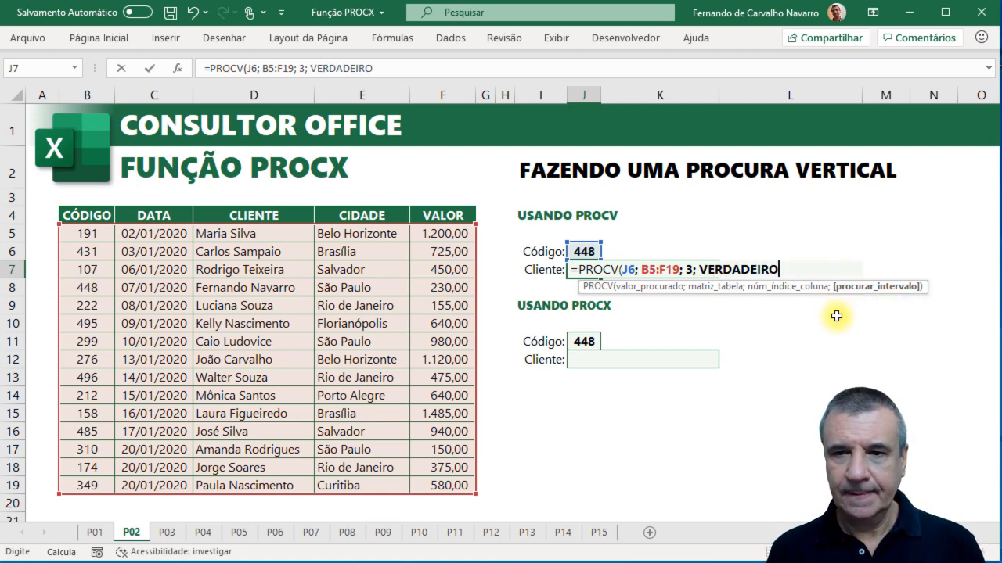
key(BackSpace)
key(BackSpace)
key(BackSpace)
key(BackSpace)
key(BackSpace)
key(BackSpace)
key(BackSpace)
key(BackSpace)
key(BackSpace)
key(BackSpace)
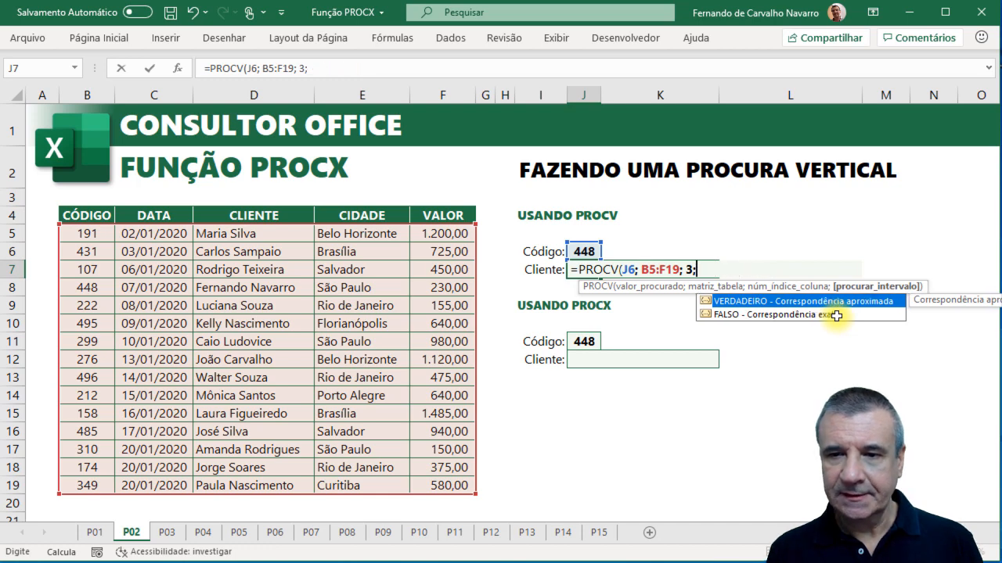
Complete the PROCV formula with FALSO for an exact match, and check the row of code 448 and the CLIENTE column
text(falso))
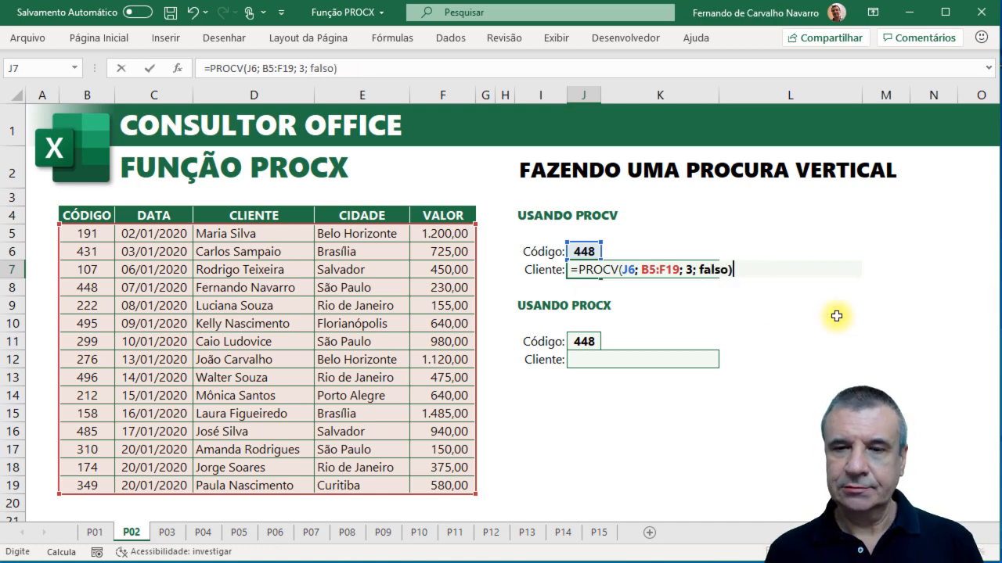
key(Return)
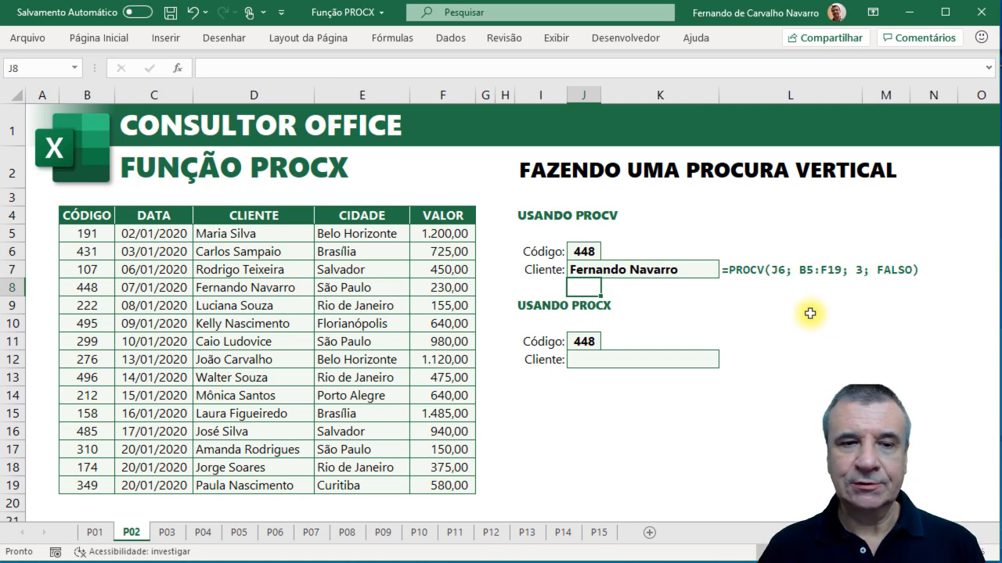
drag(92, 237, 261, 289)
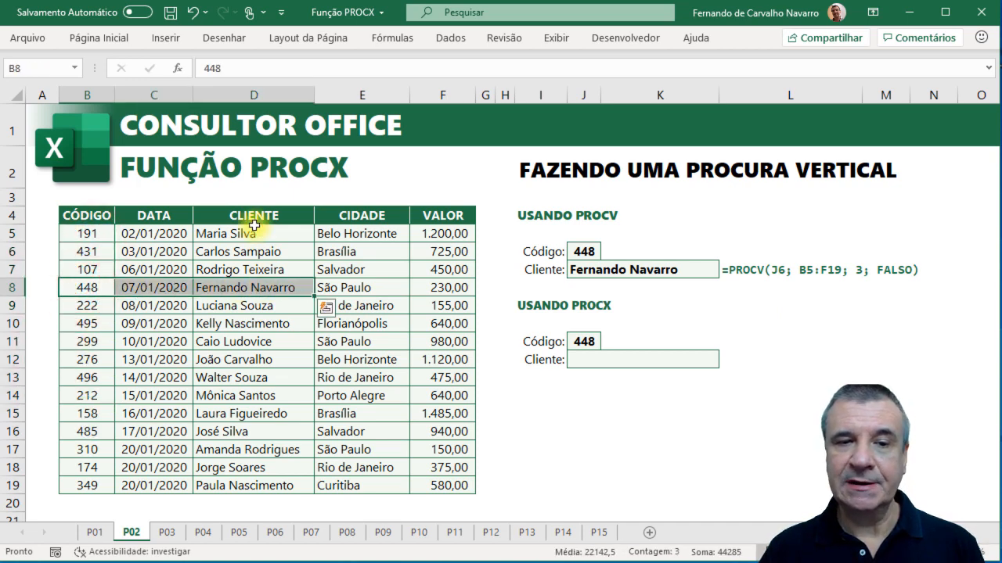
drag(252, 217, 227, 484)
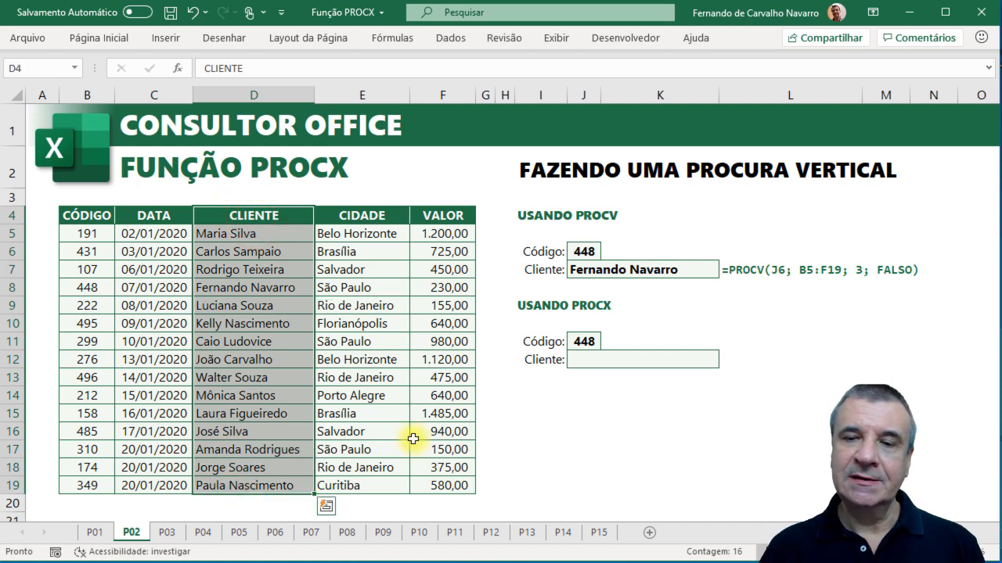
Enter =PROCX(J11; B5:B19; D5:D19) in J12 to return the client for the code
click(582, 359)
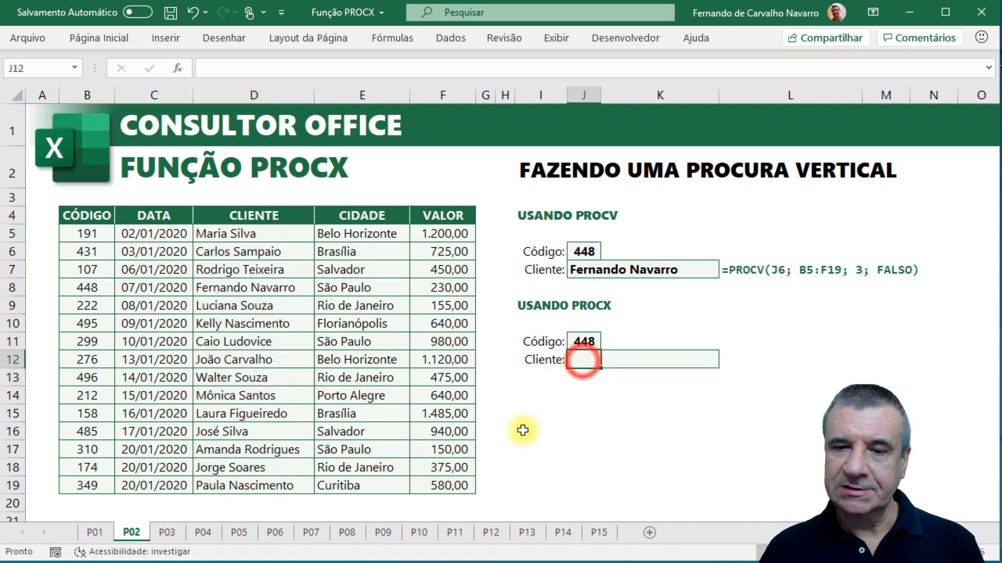
text(=procx)
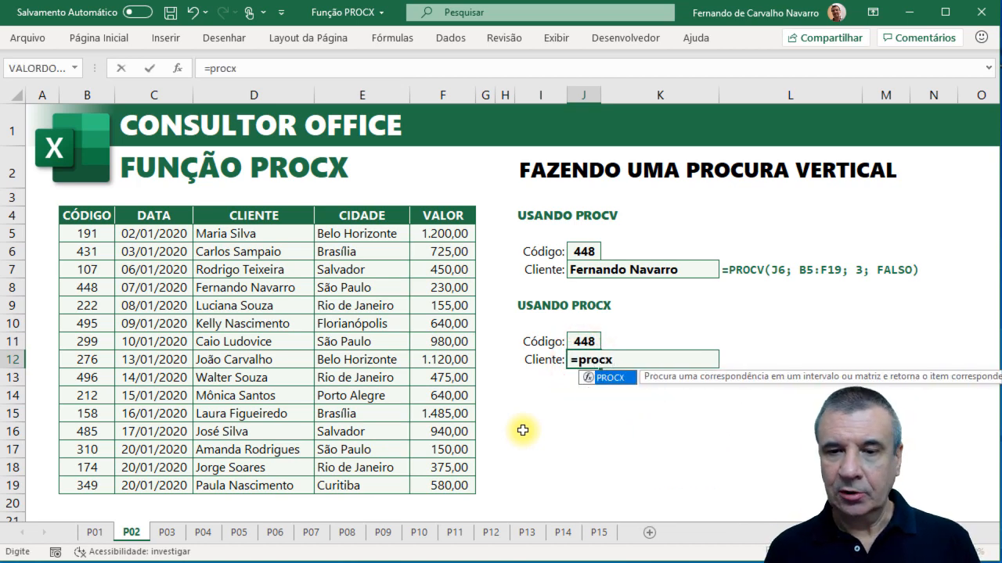
key(Tab)
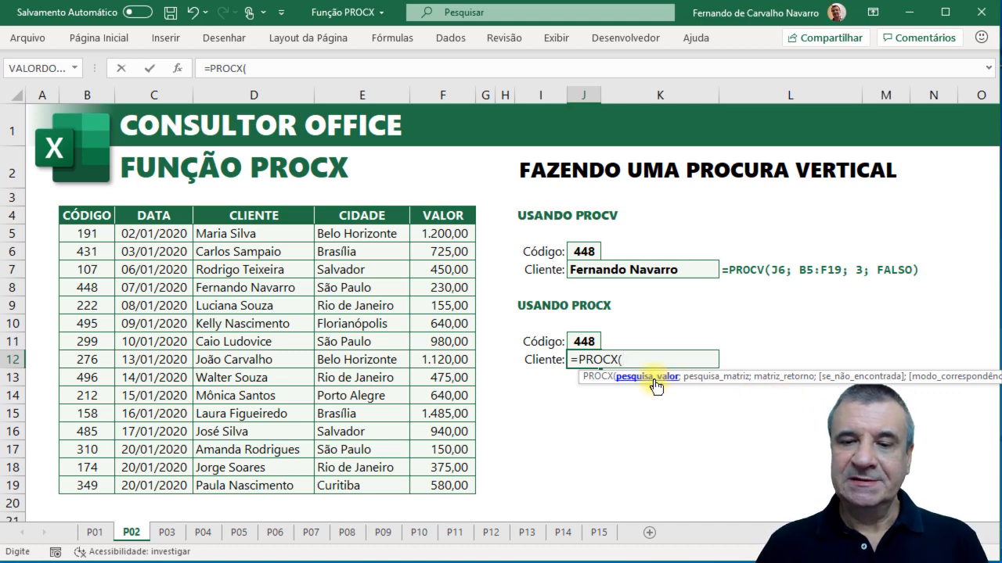
click(584, 341)
text(;)
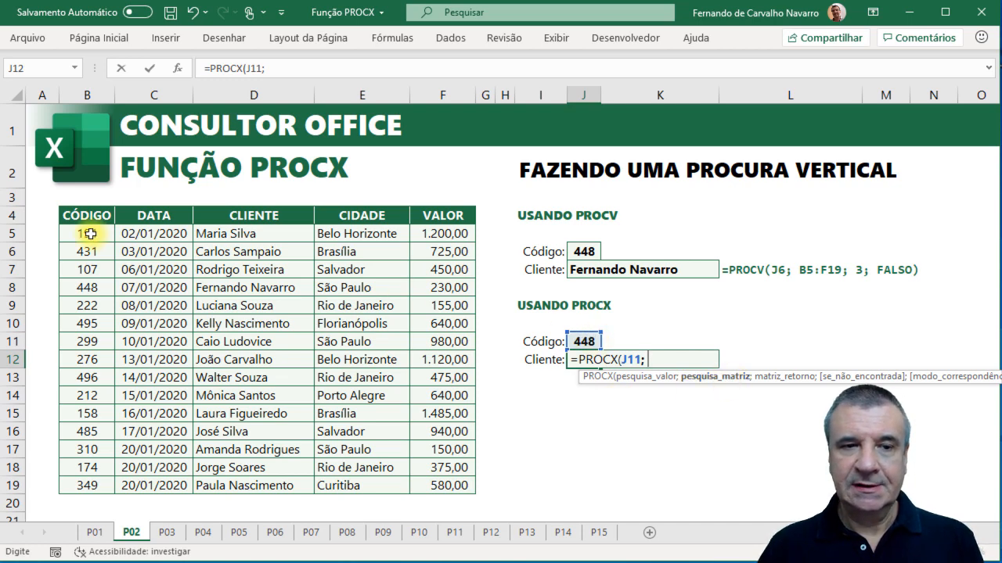
drag(91, 233, 74, 485)
text(;)
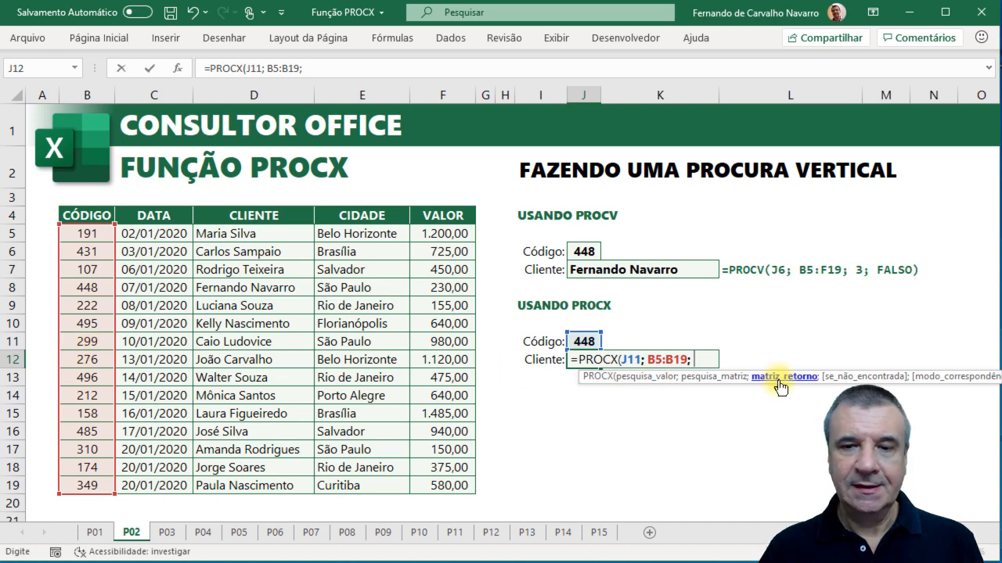
drag(285, 233, 269, 489)
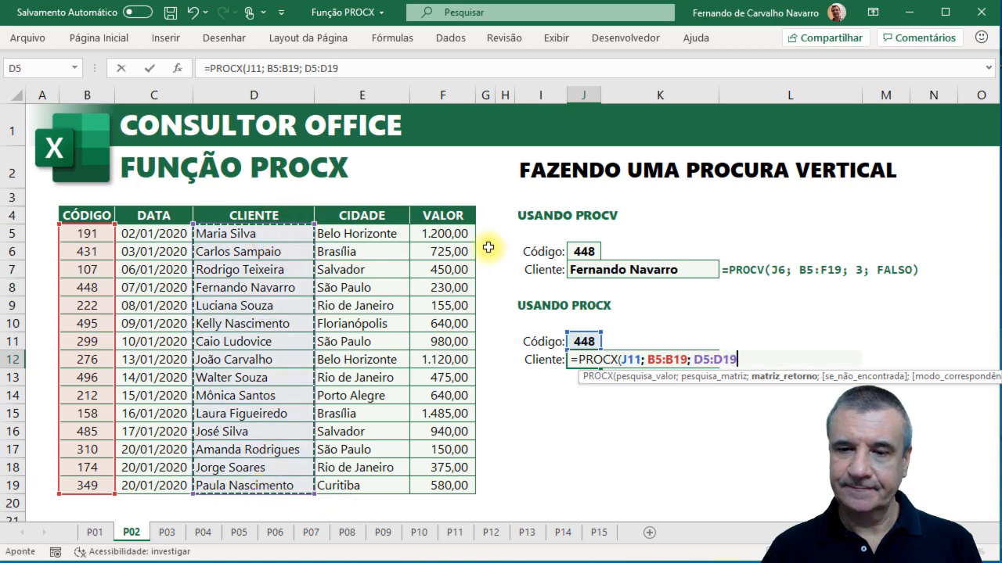
text())
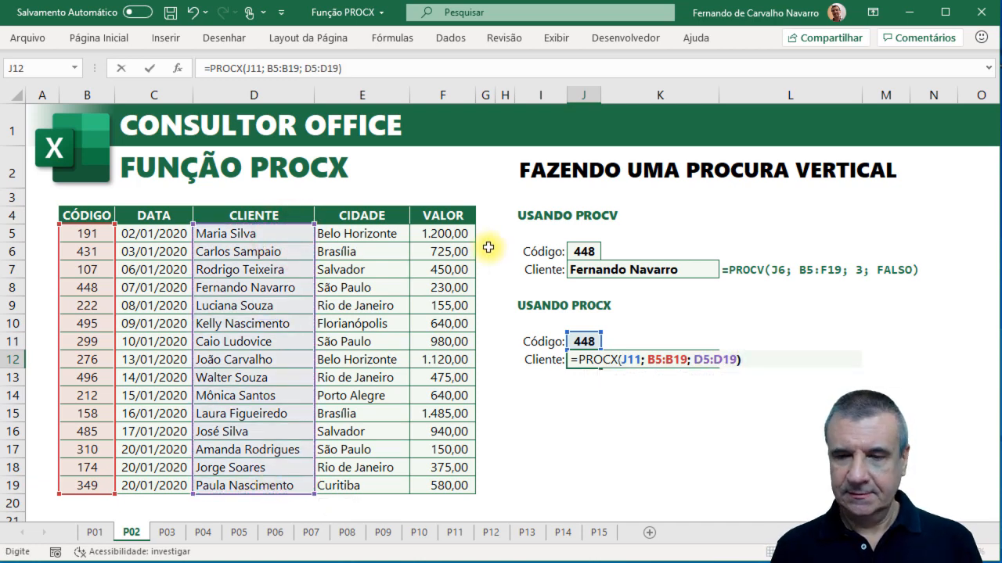
key(Return)
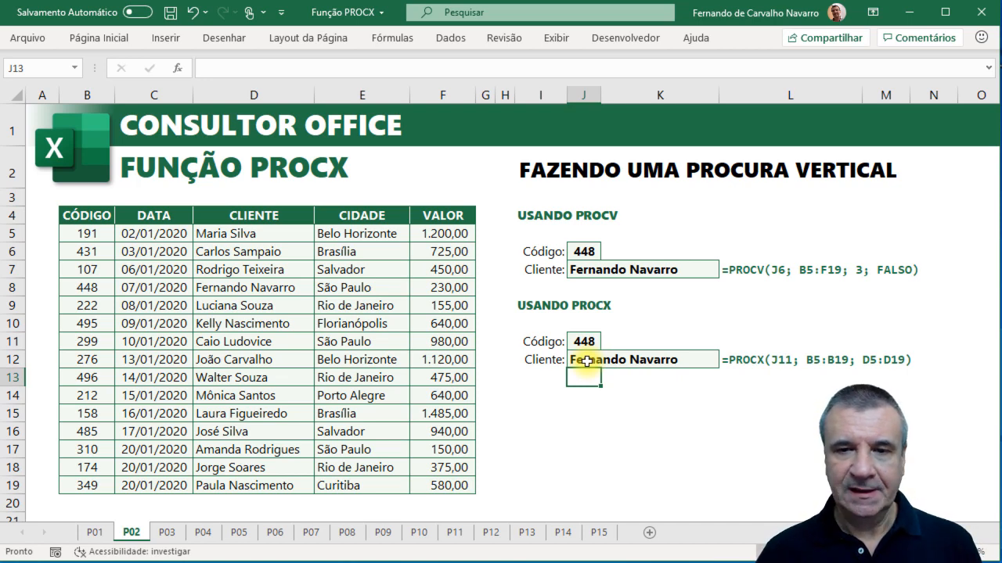
Insert a blank column before the DATA column and slightly widen column K, which holds the lookup results
click(580, 251)
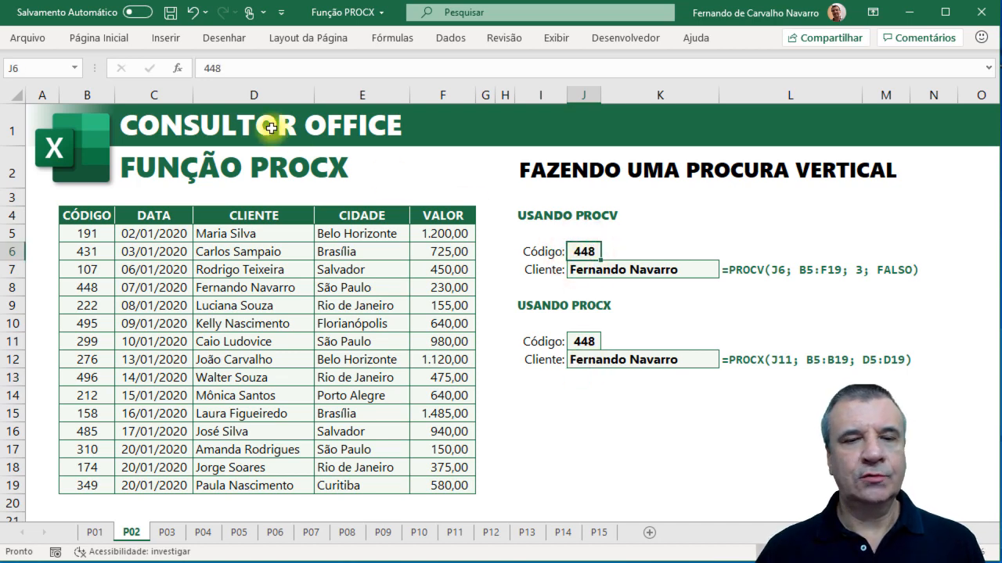
click(169, 92)
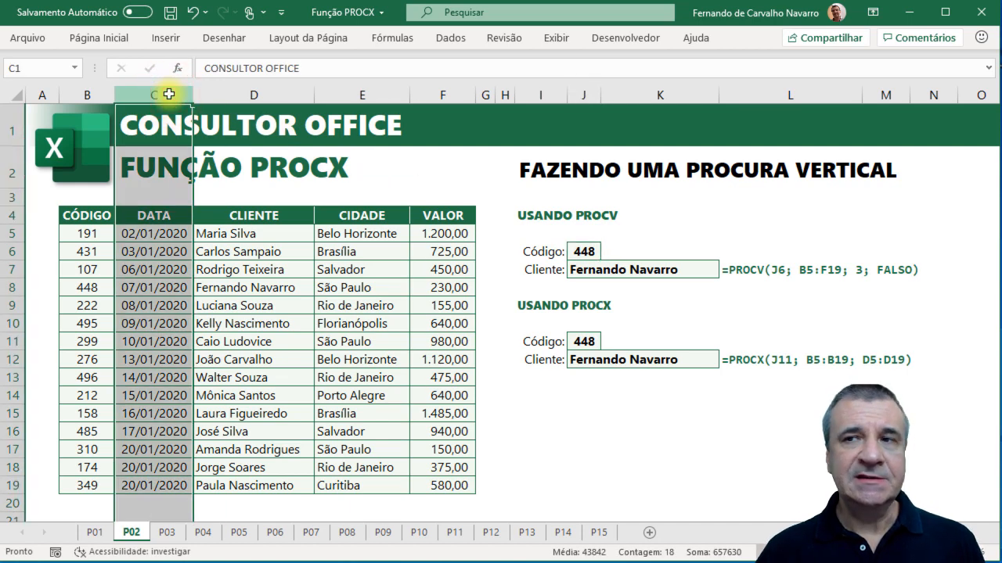
right_click(166, 96)
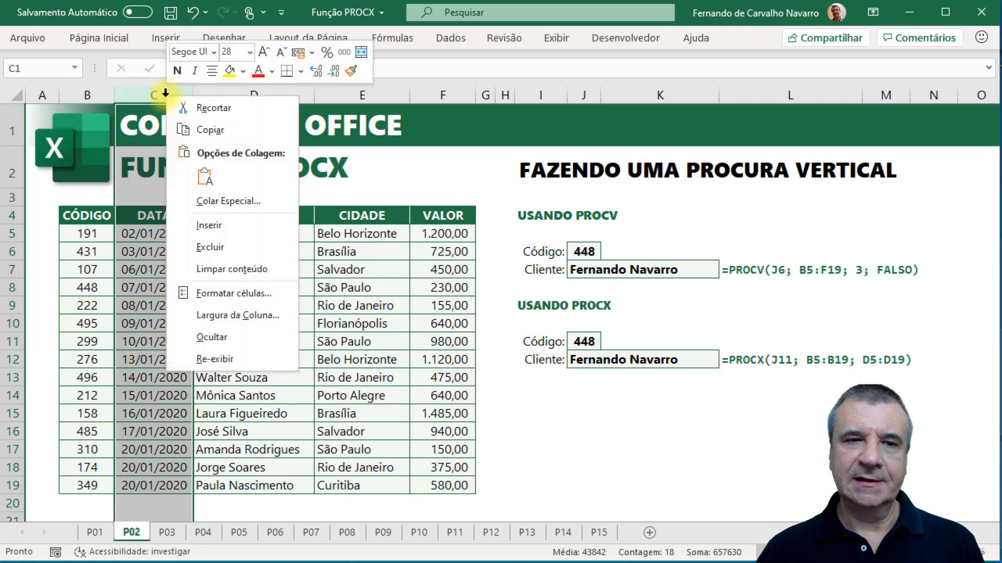
click(209, 225)
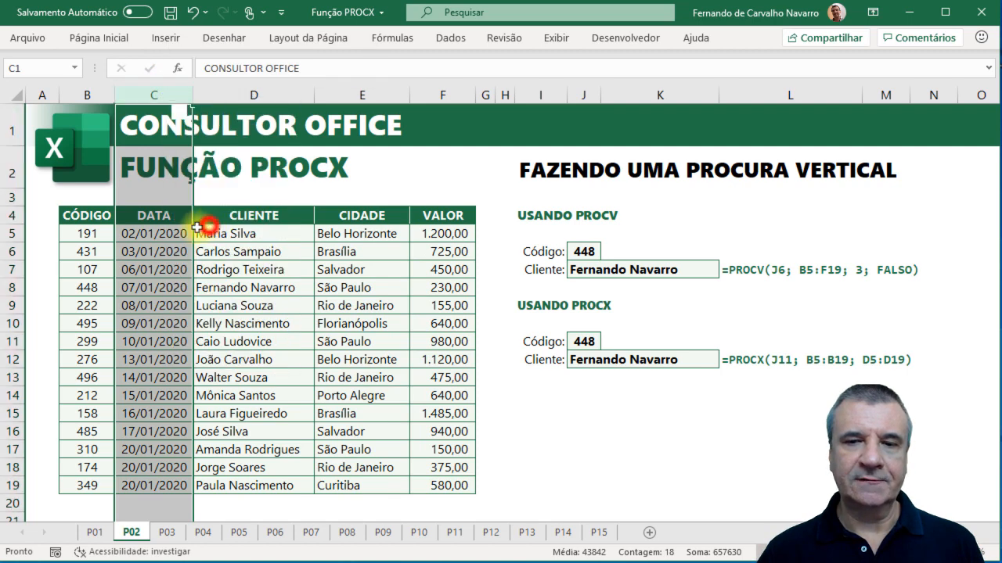
click(155, 235)
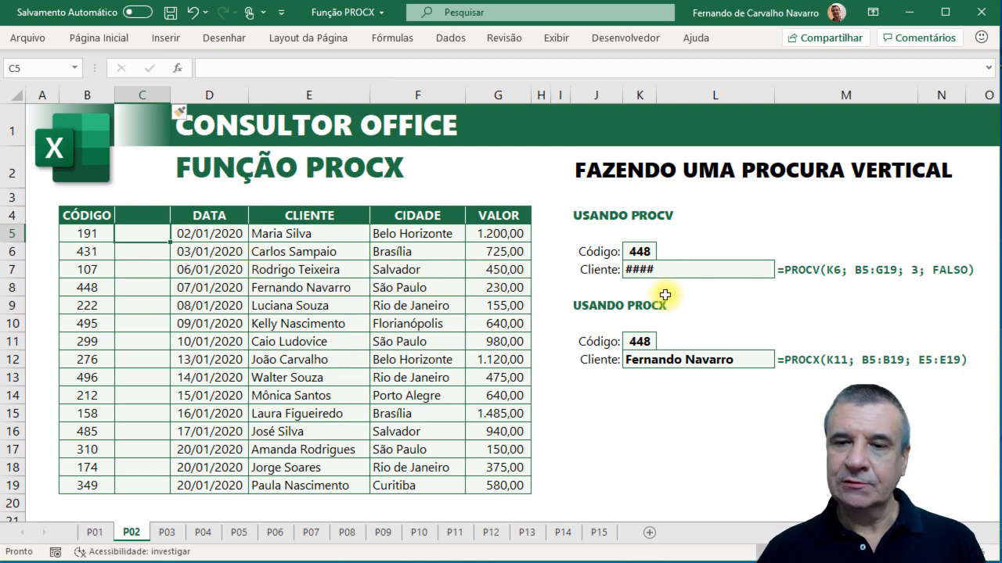
drag(657, 96, 664, 96)
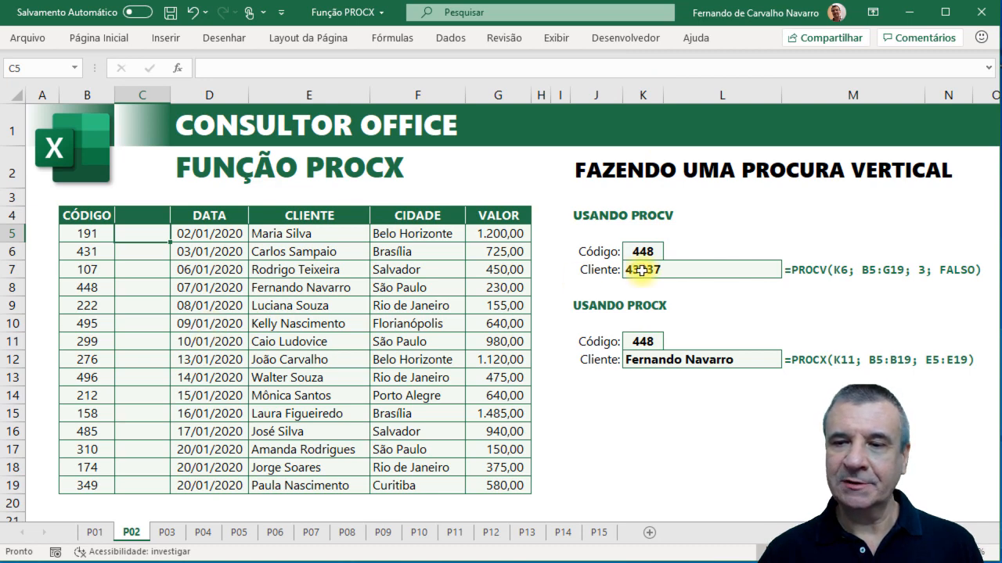
Examine the column index argument of the PROCV formula in K7 without changing it
click(642, 270)
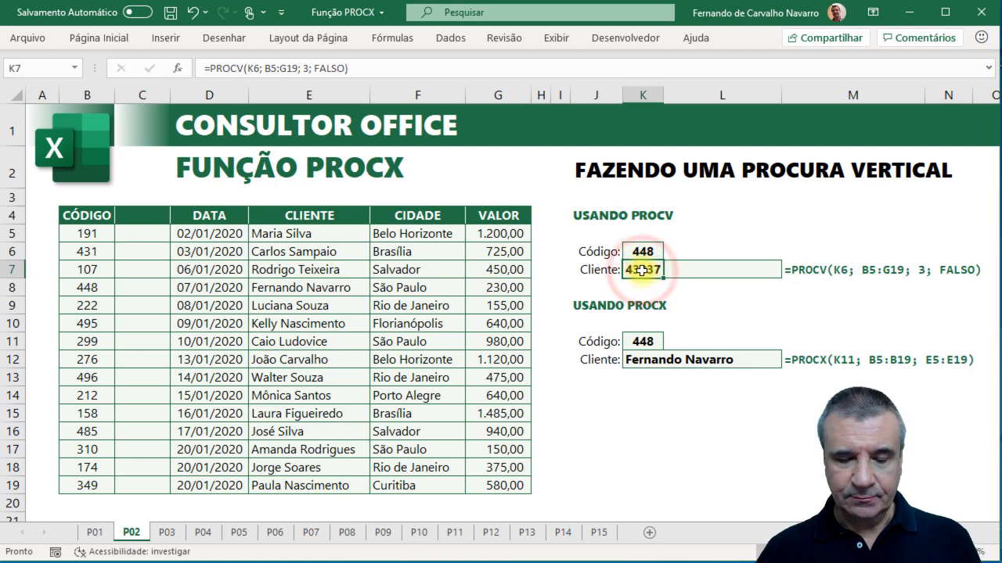
key(F2)
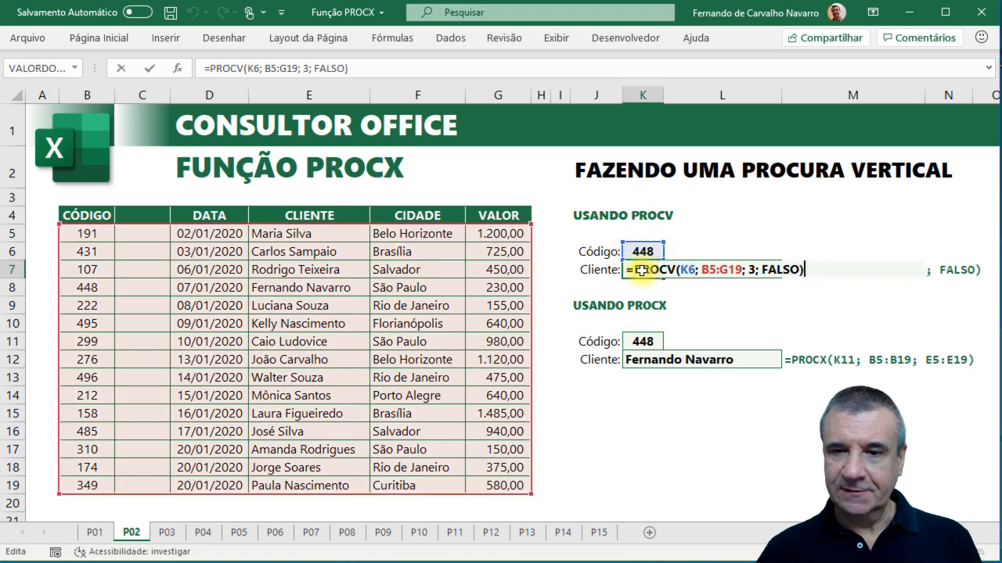
click(755, 270)
click(753, 269)
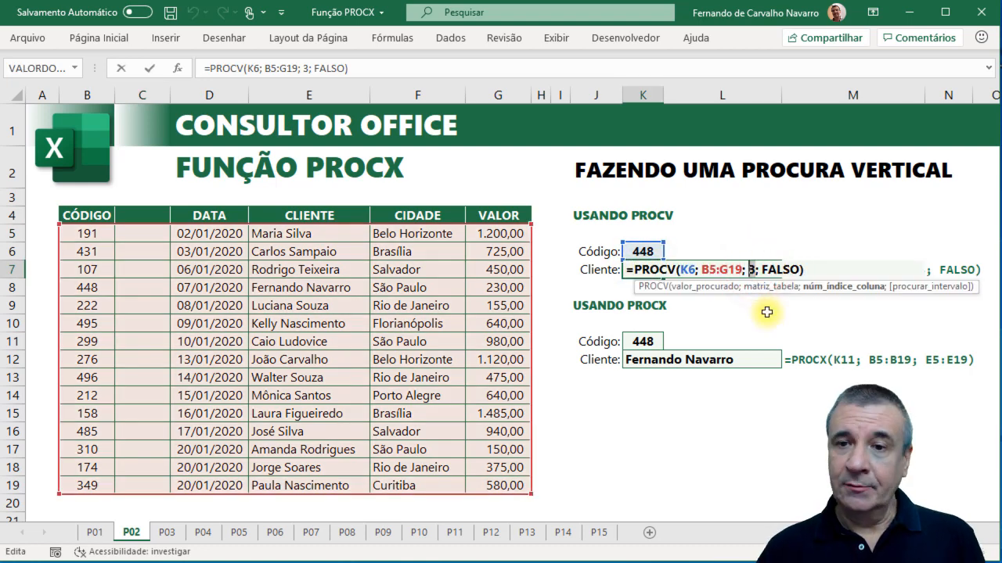
key(Escape)
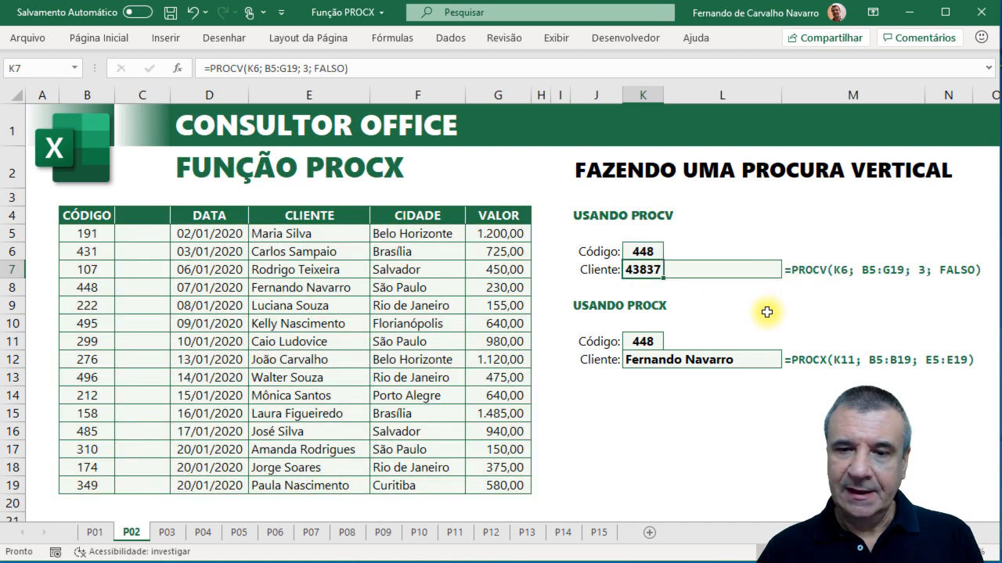
Examine the lookup and return ranges of the PROCX formula in K12 without changing it
click(640, 361)
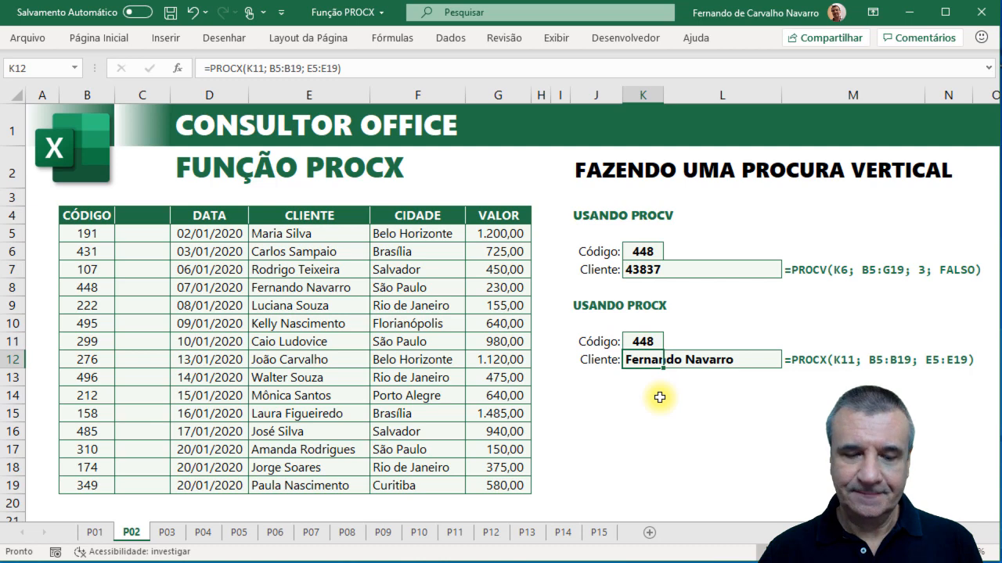
key(F2)
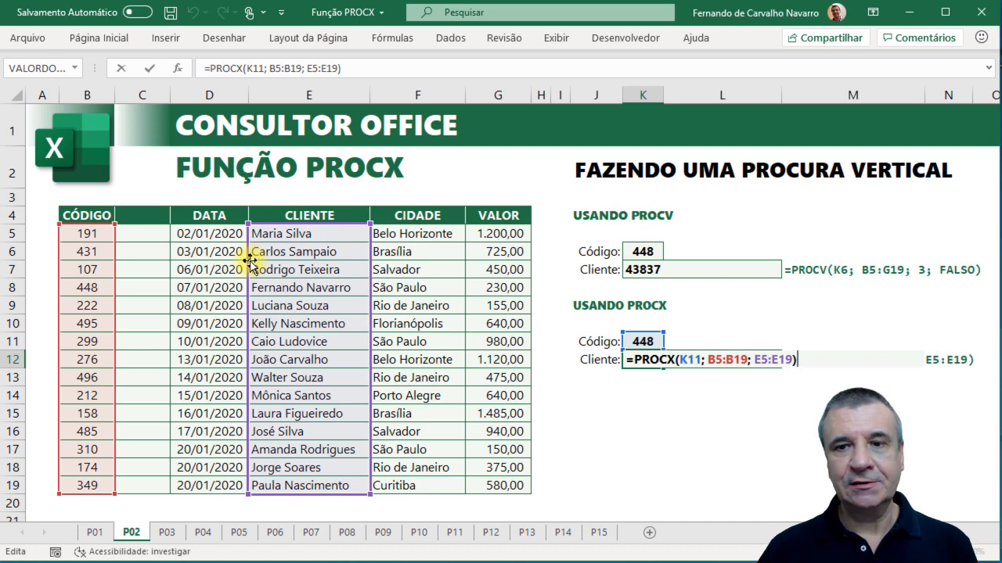
key(ctrl+Return)
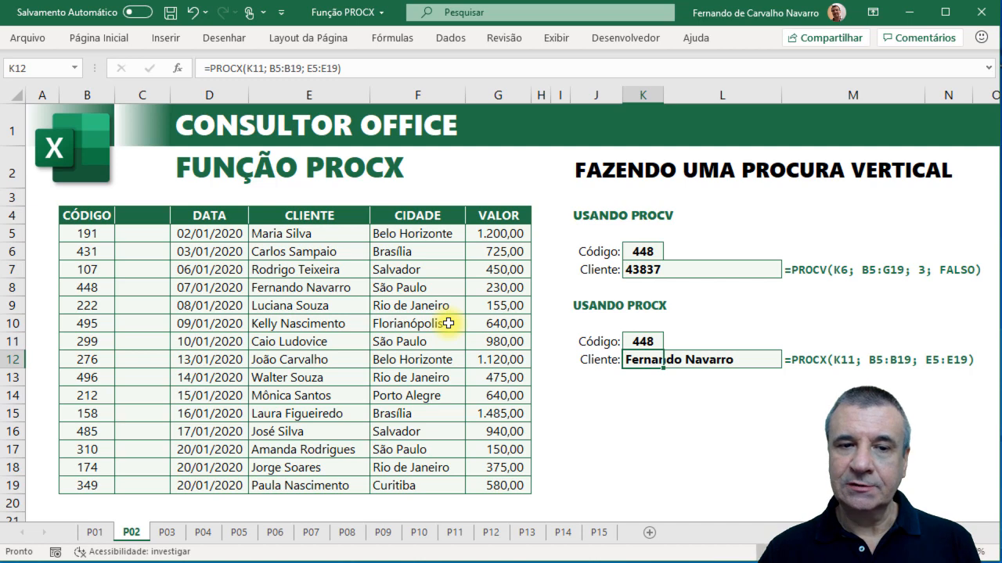
Delete the blank column between CÓDIGO and DATA
click(152, 95)
right_click(154, 96)
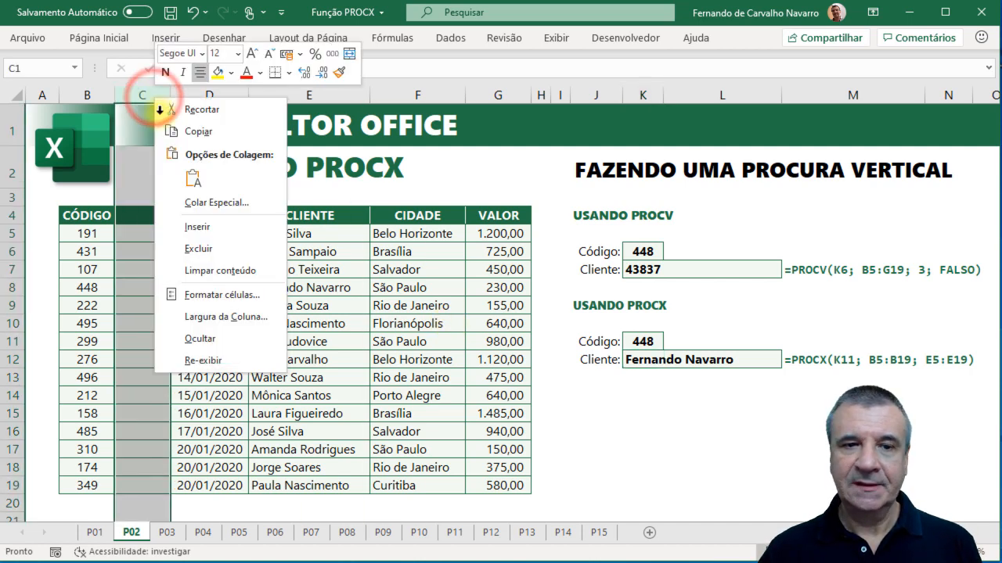
click(209, 250)
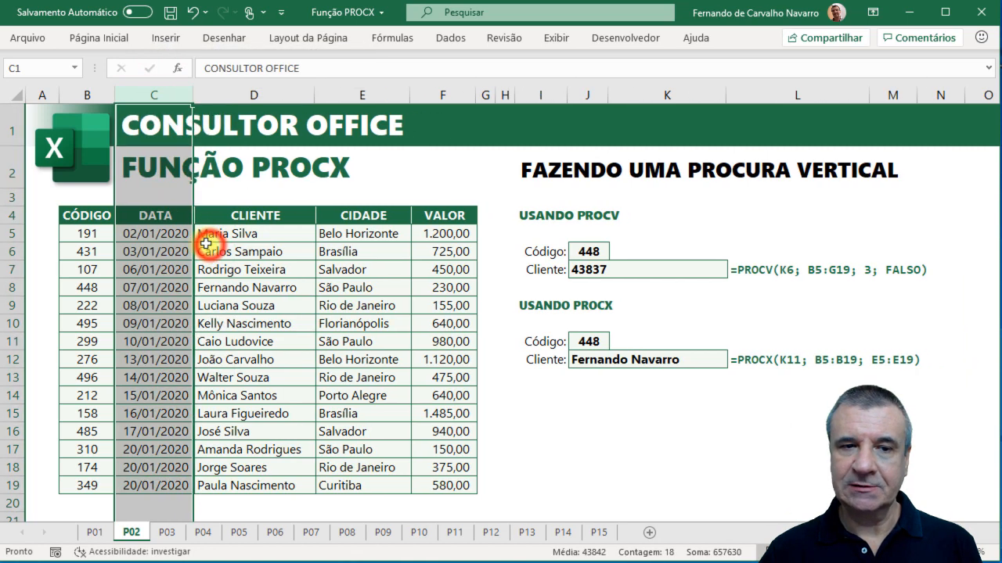
click(141, 218)
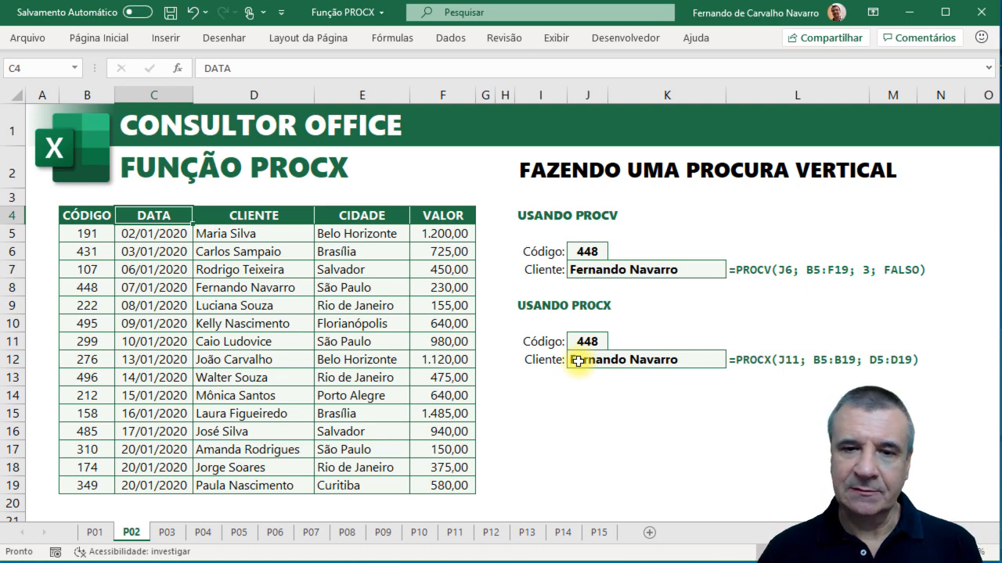
click(94, 216)
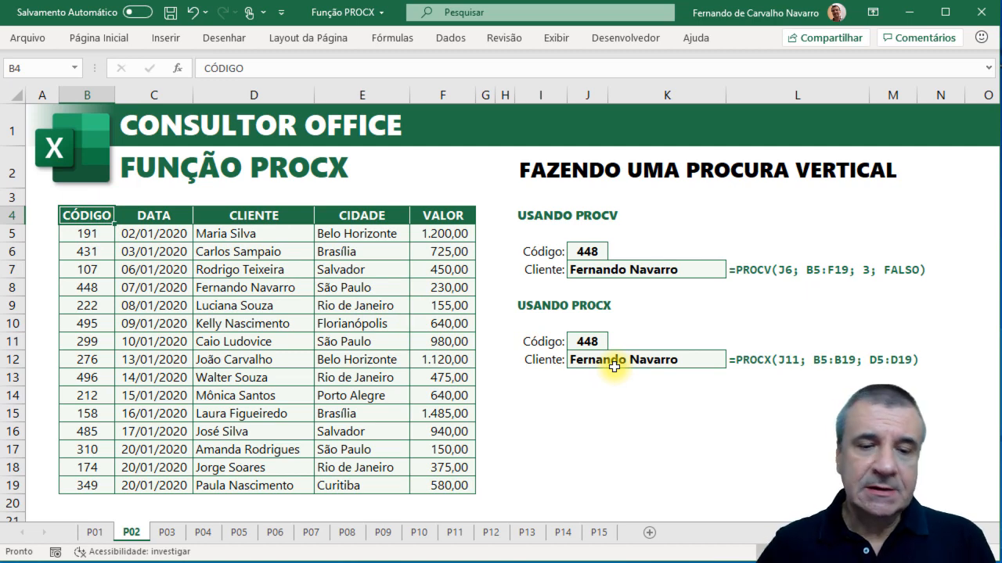
Switch to sheet P03 and review the client names in the CLIENTE column
click(167, 532)
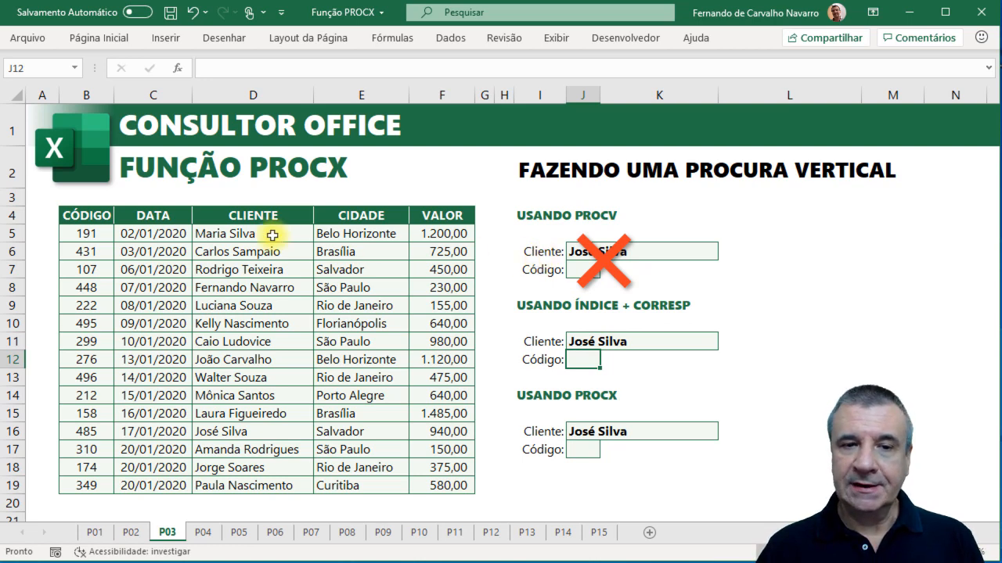
drag(264, 233, 259, 468)
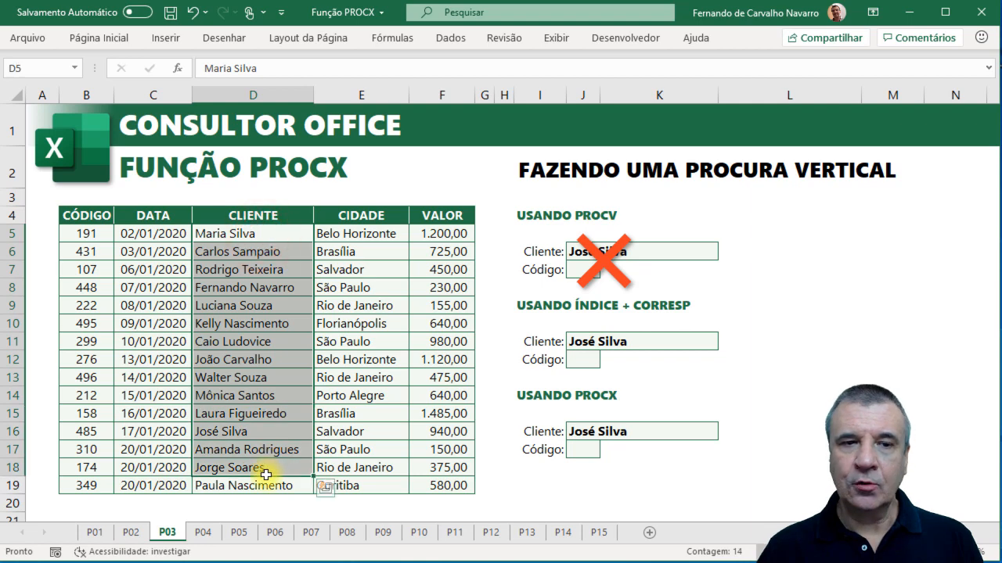
click(219, 233)
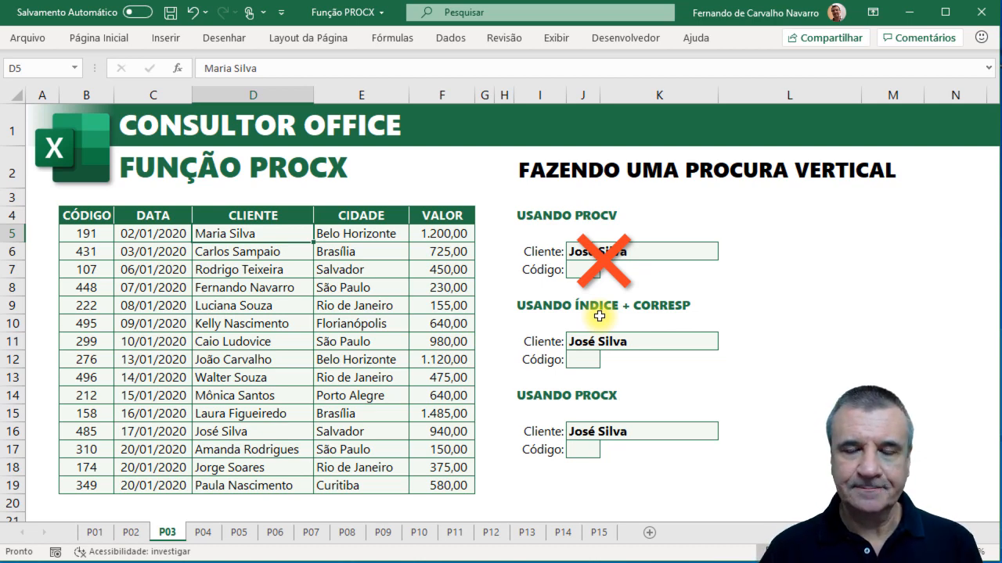
Start an ÍNDICE formula in J12 with the code range B5:B19 as its matrix
click(582, 359)
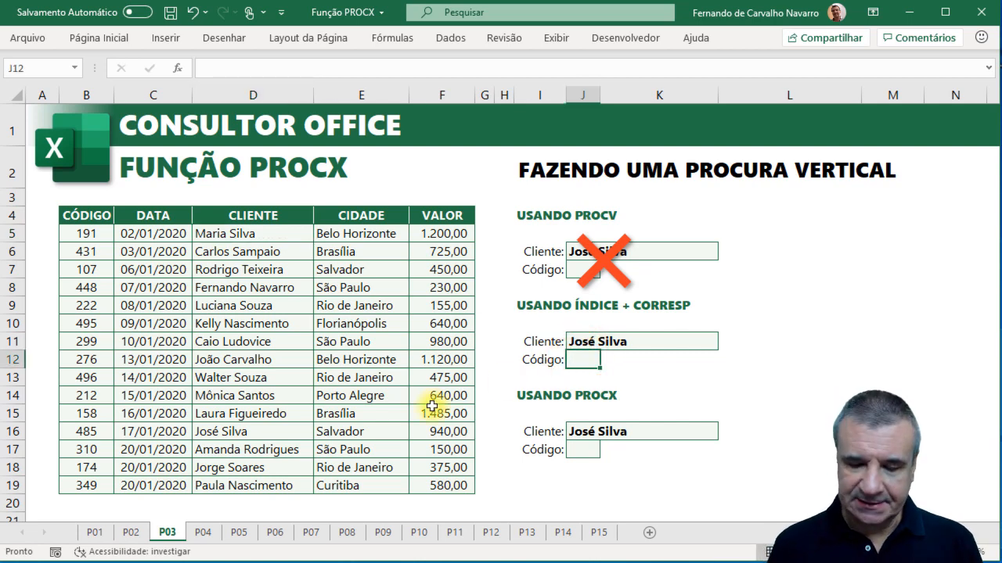
text(=)
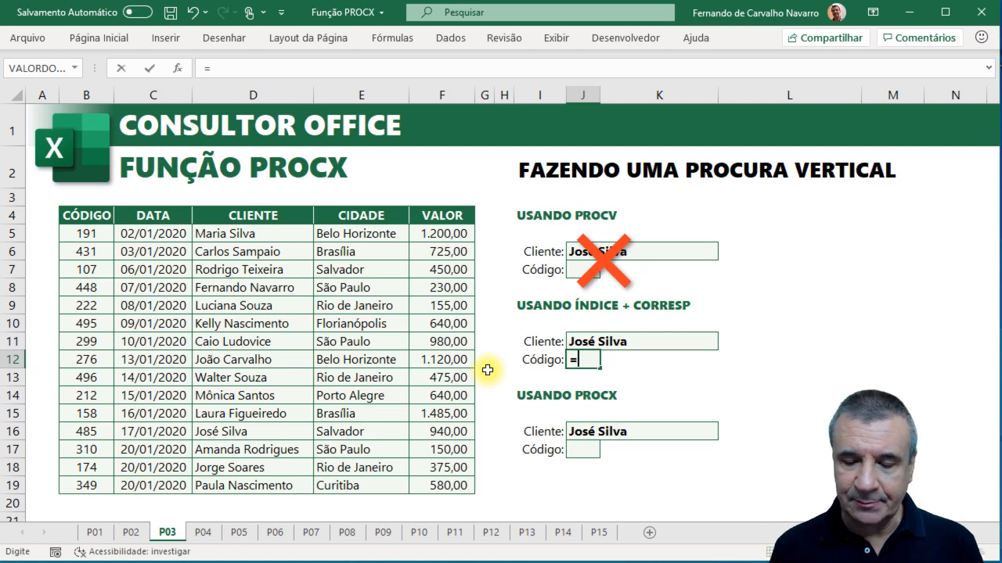
text(índ)
key(Tab)
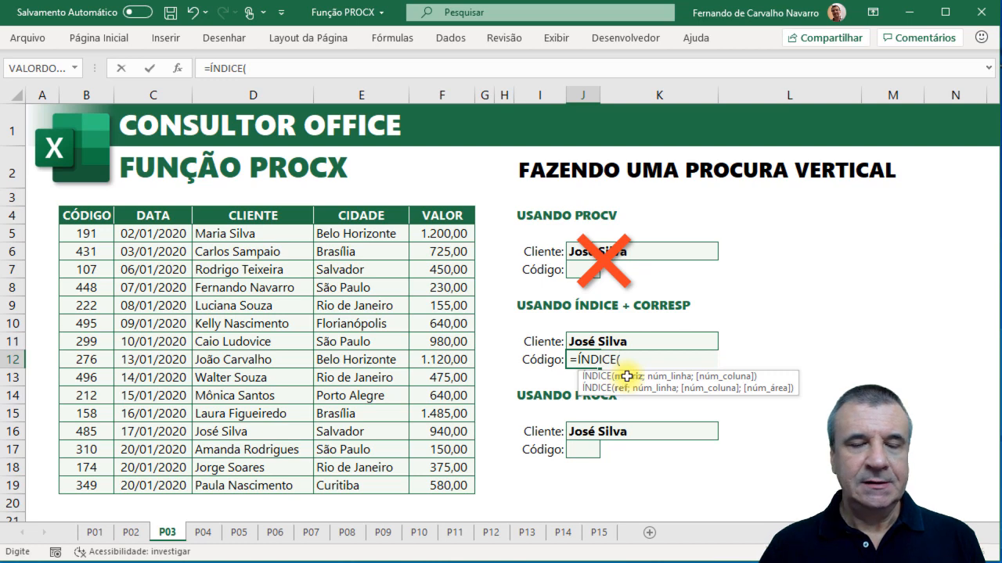
drag(86, 233, 83, 481)
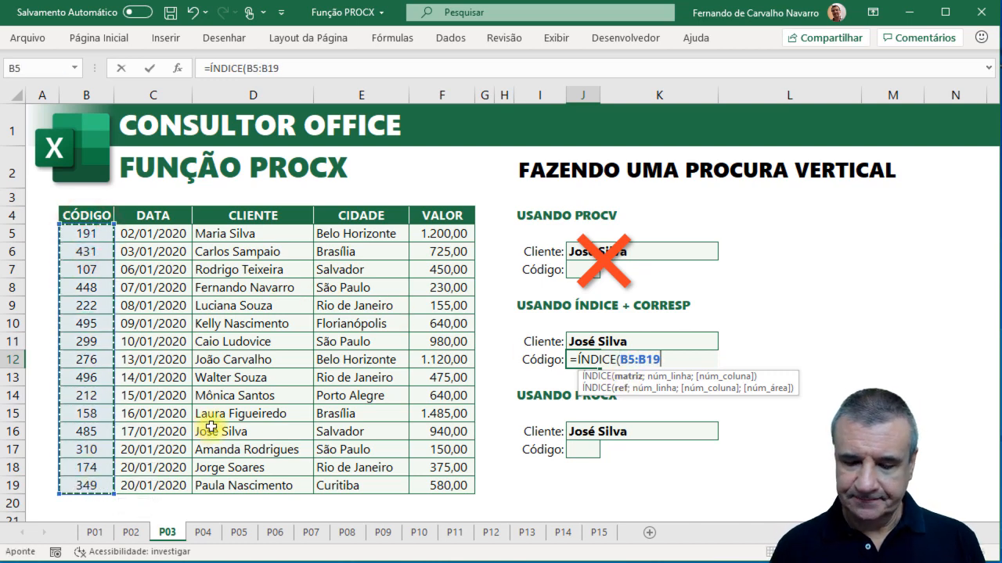
text(;)
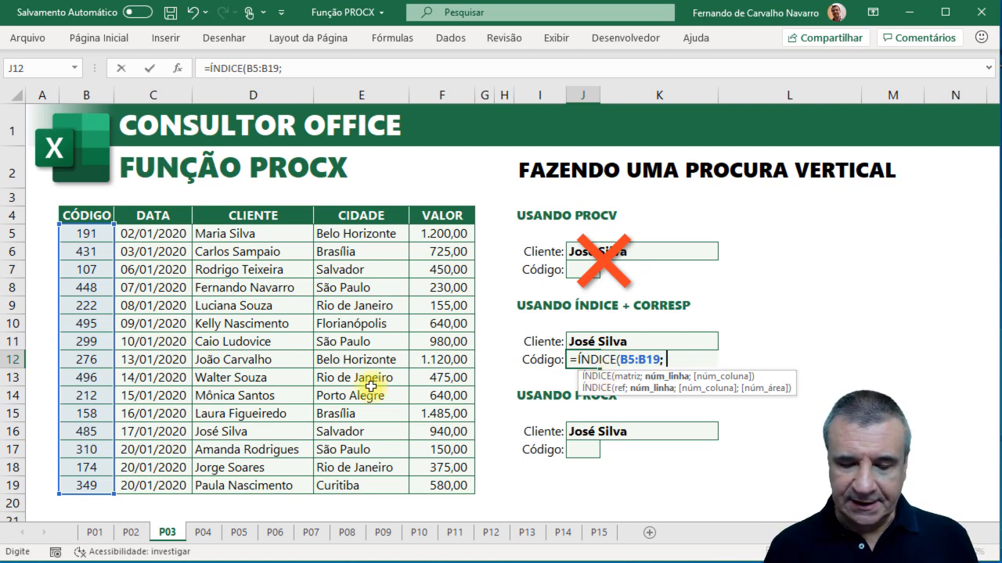
Nest CORRESP as the row argument in J12, looking up the client in J11 within D5:D19
text(corre)
key(Tab)
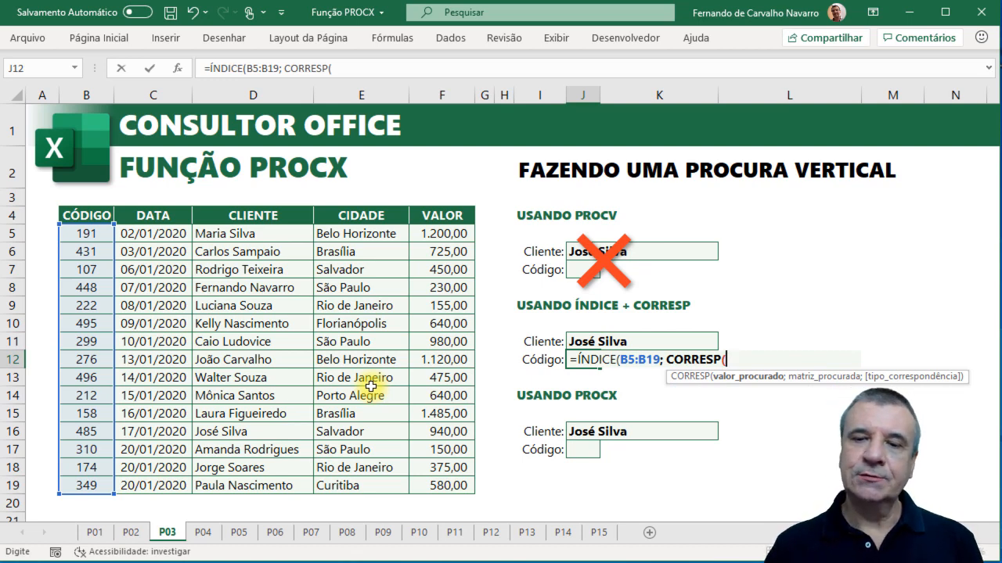
click(575, 342)
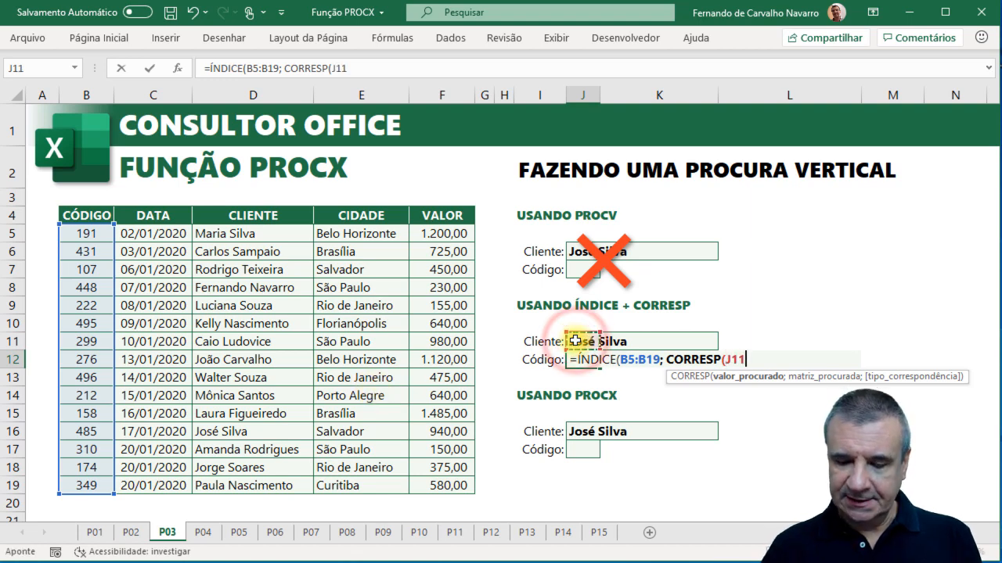
text(;)
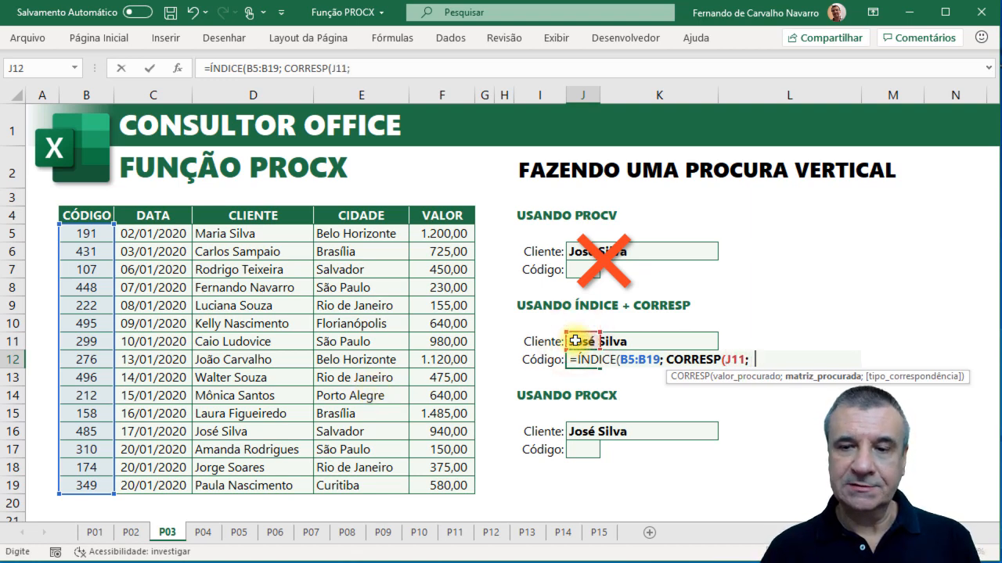
drag(273, 233, 260, 485)
text(;)
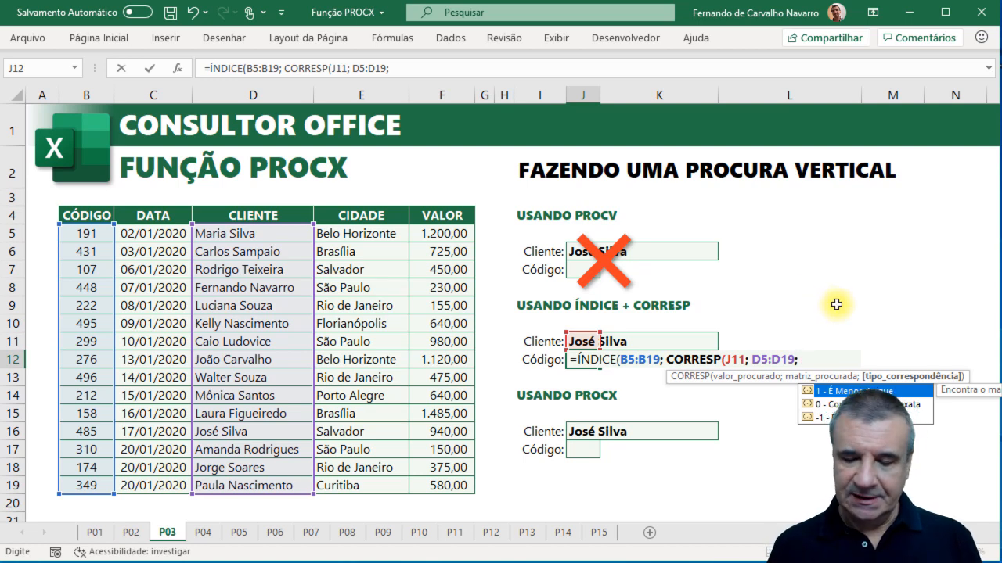
Complete the ÍNDICE and CORRESP formula with match type 0, and check the matching client's row in the table
text(0)
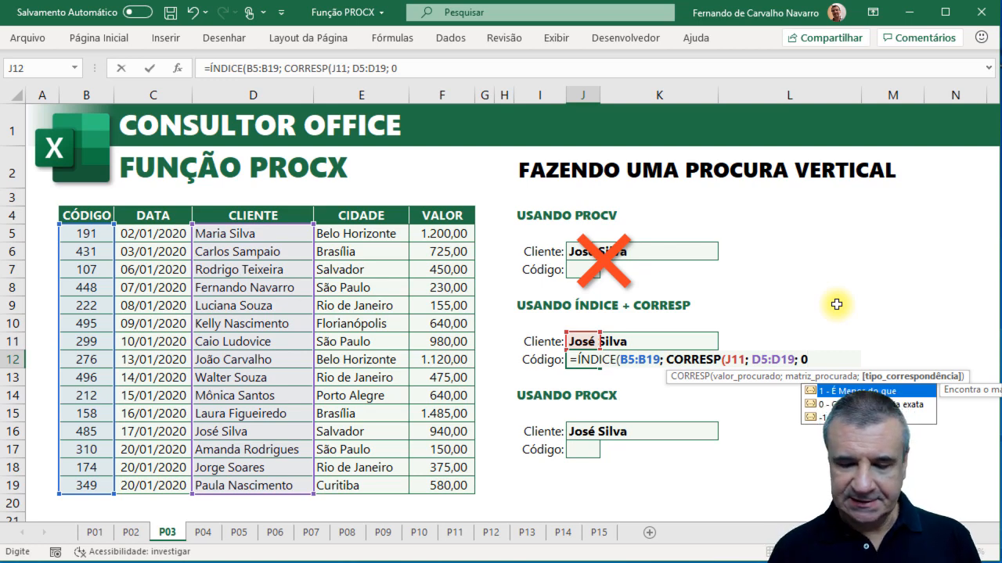
text())
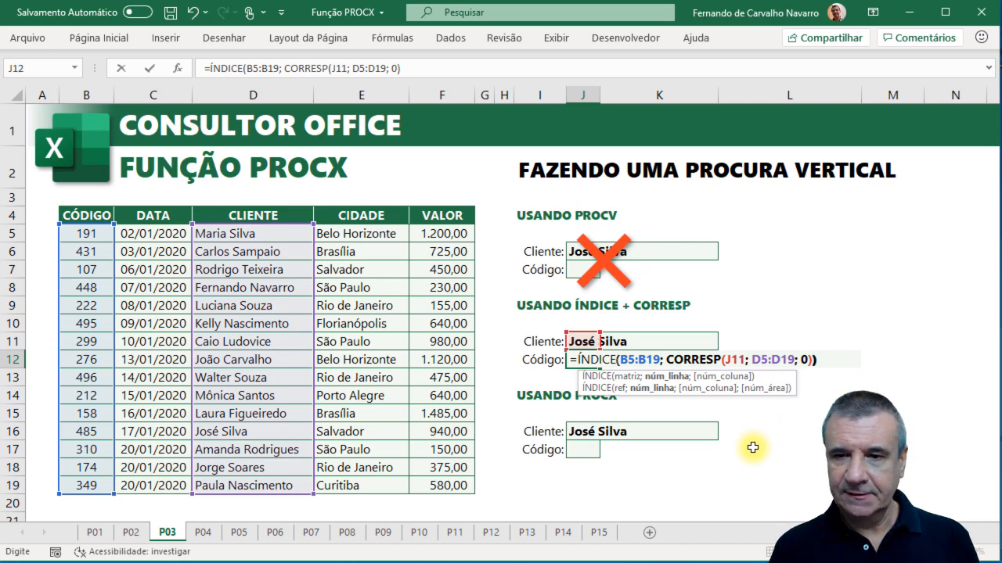
text())
key(Return)
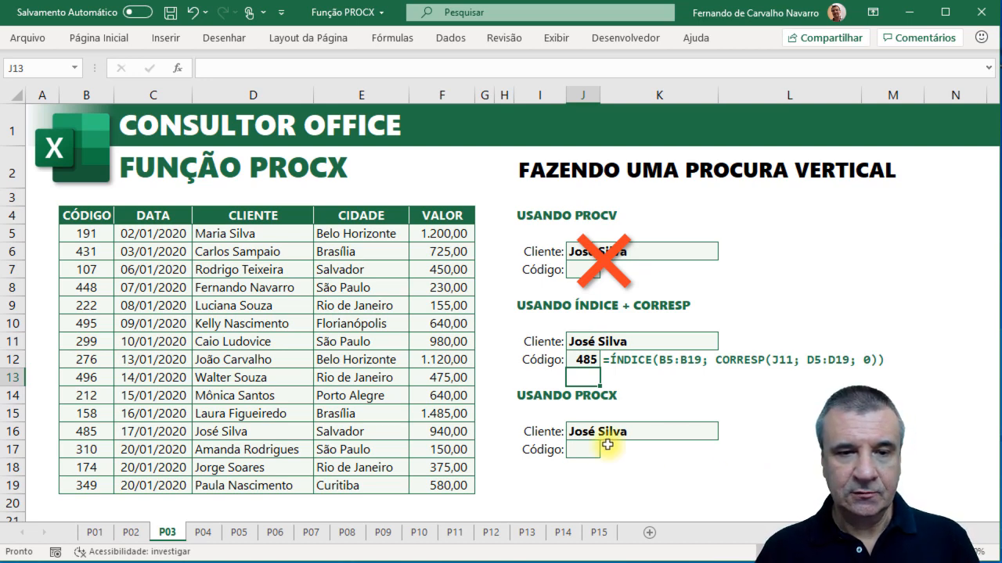
click(221, 430)
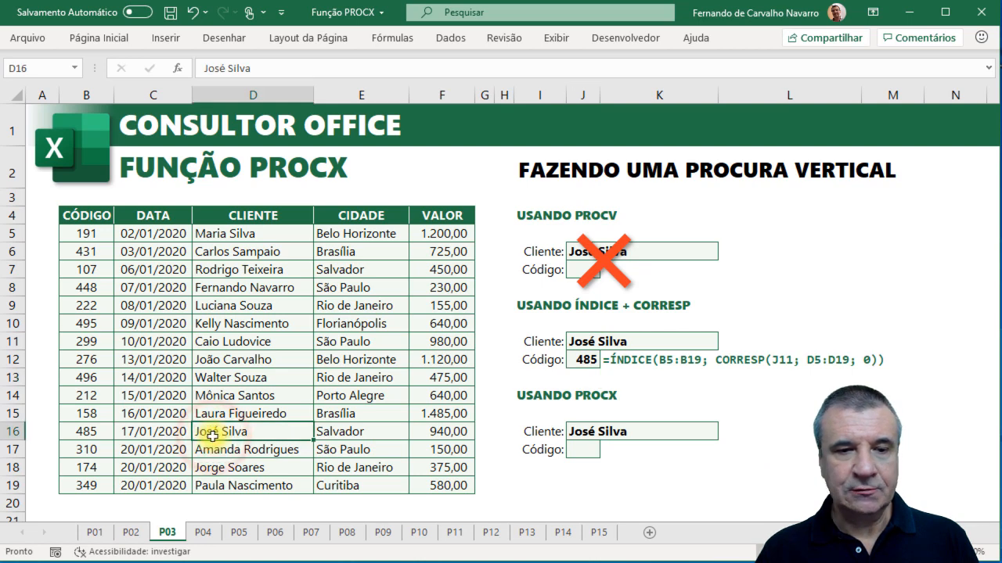
drag(83, 431, 235, 423)
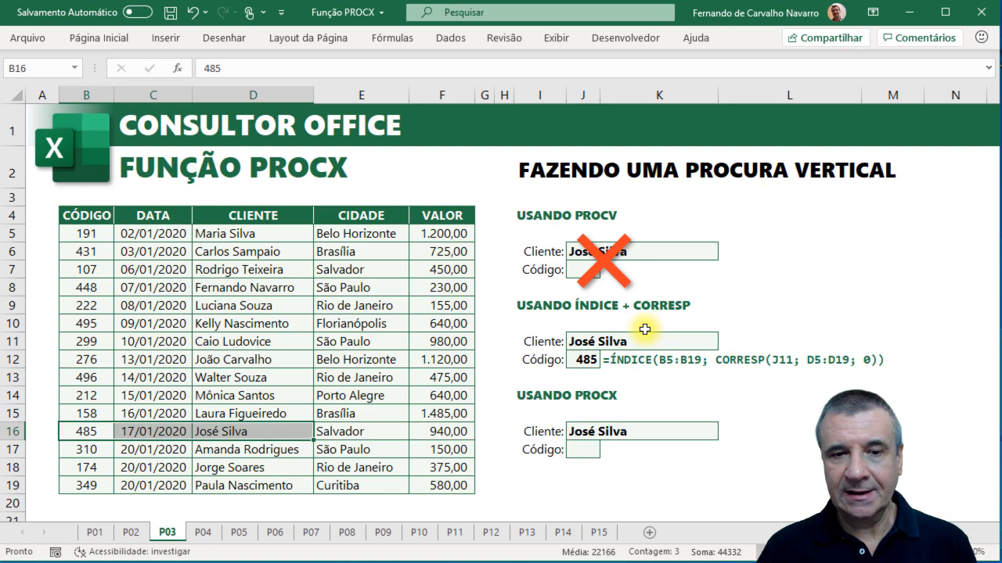
Enter =PROCX(J16;D5:D19;B5:B19) in J17 to return the code for the client
click(582, 450)
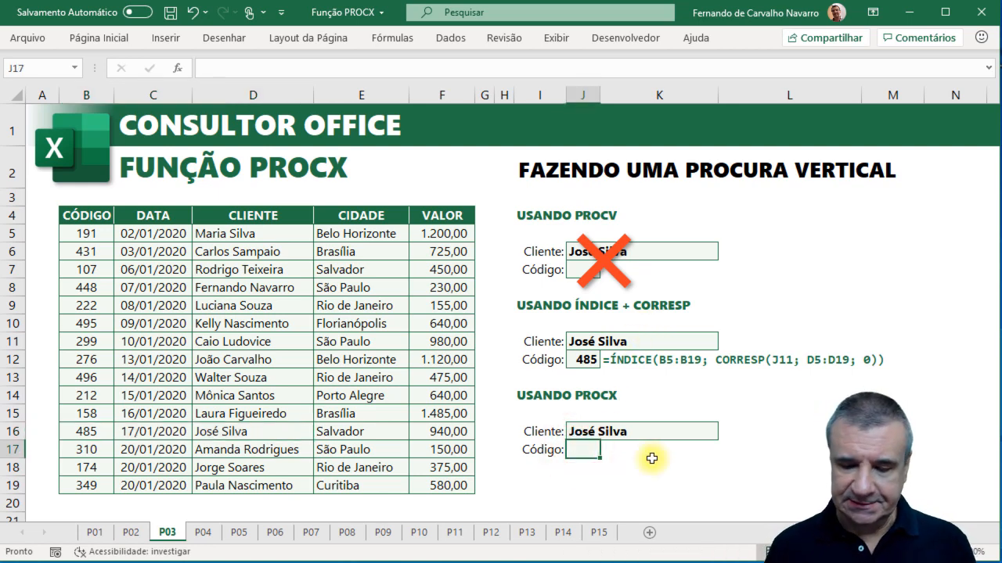
text(=proc)
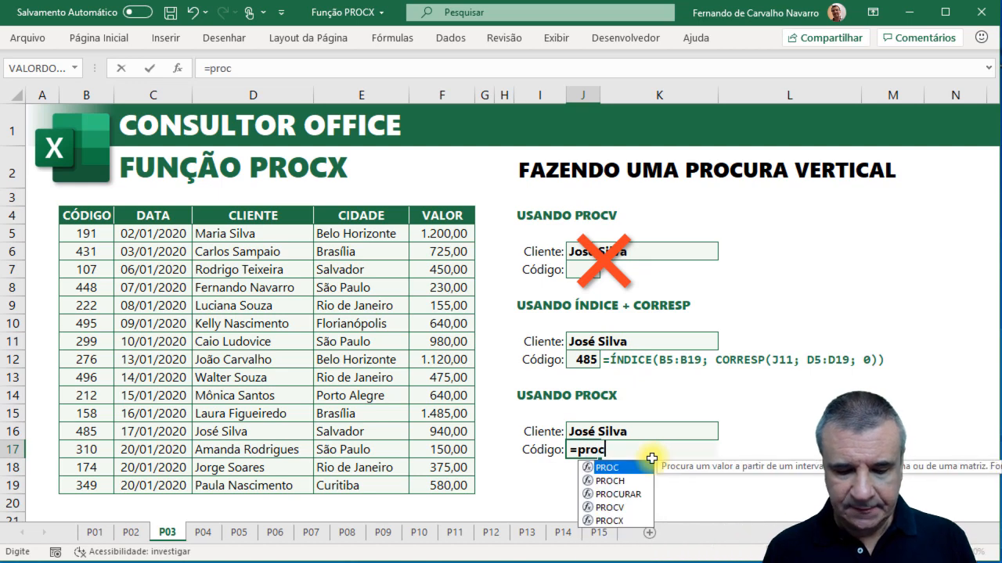
text(x)
key(Tab)
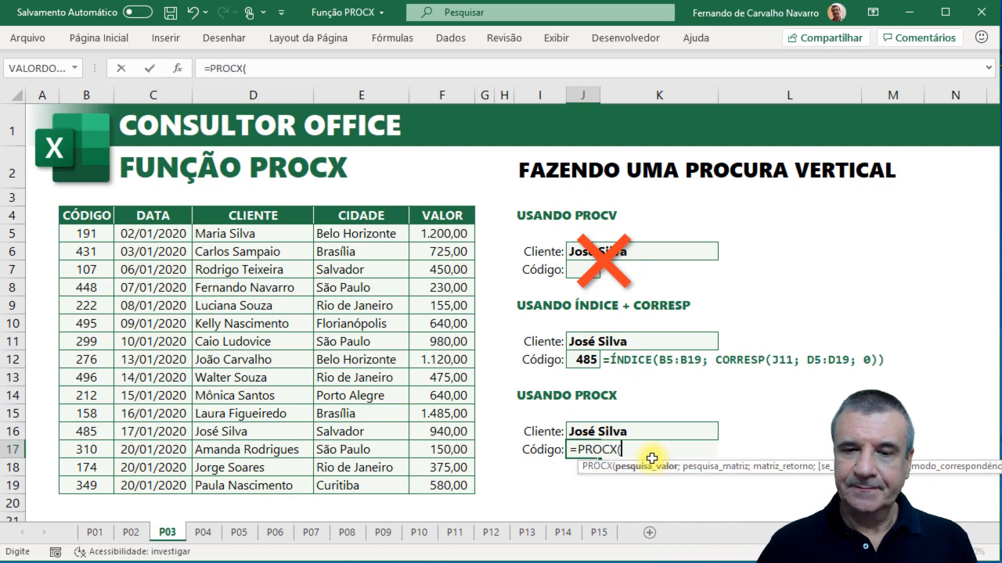
click(578, 429)
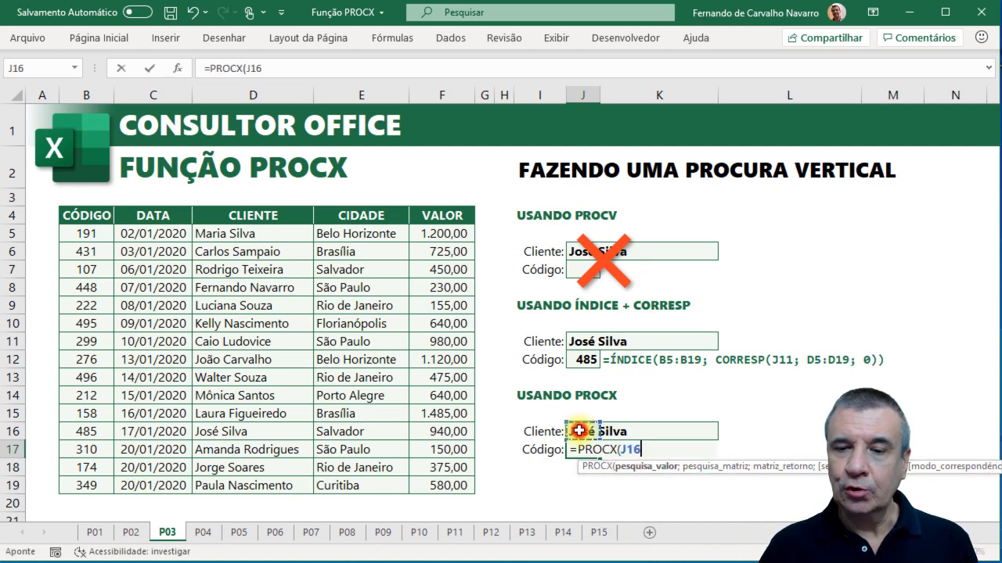
text(;)
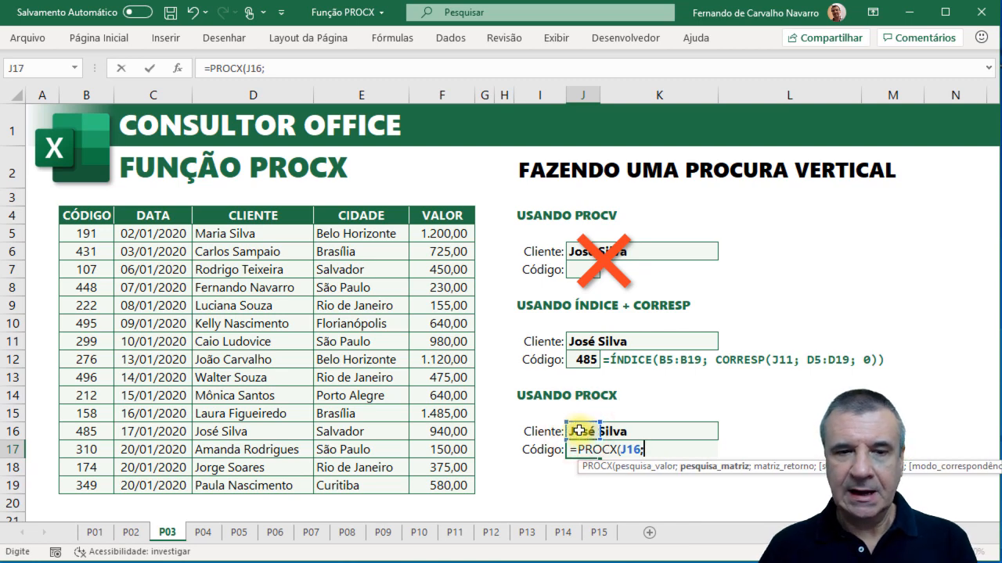
drag(235, 234, 242, 482)
text(;)
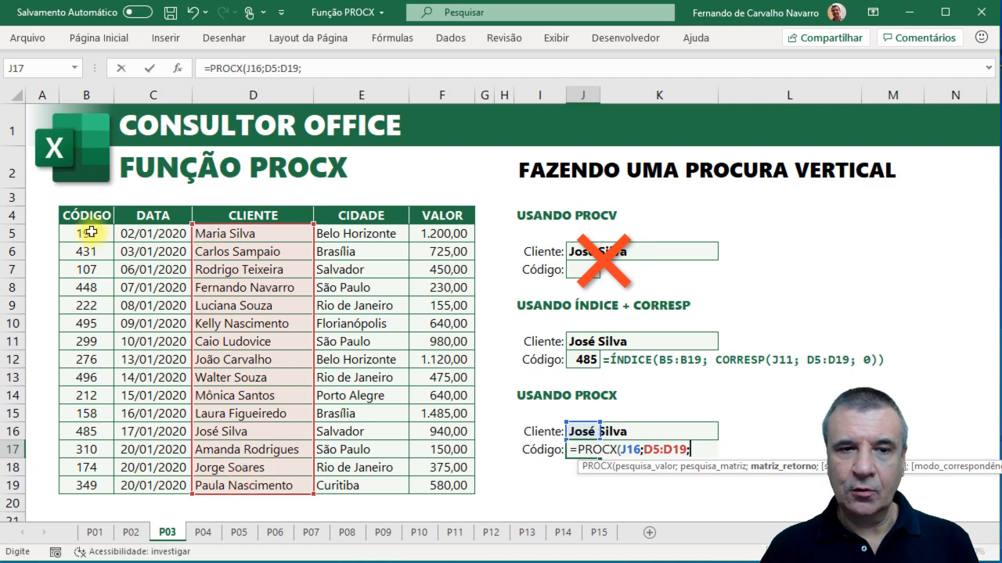
drag(91, 231, 86, 485)
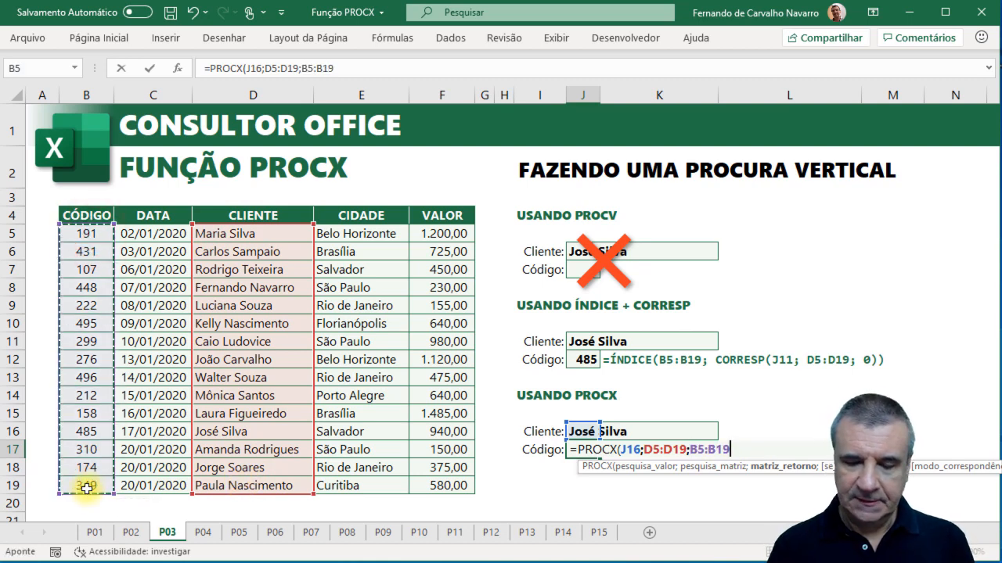
text())
key(Return)
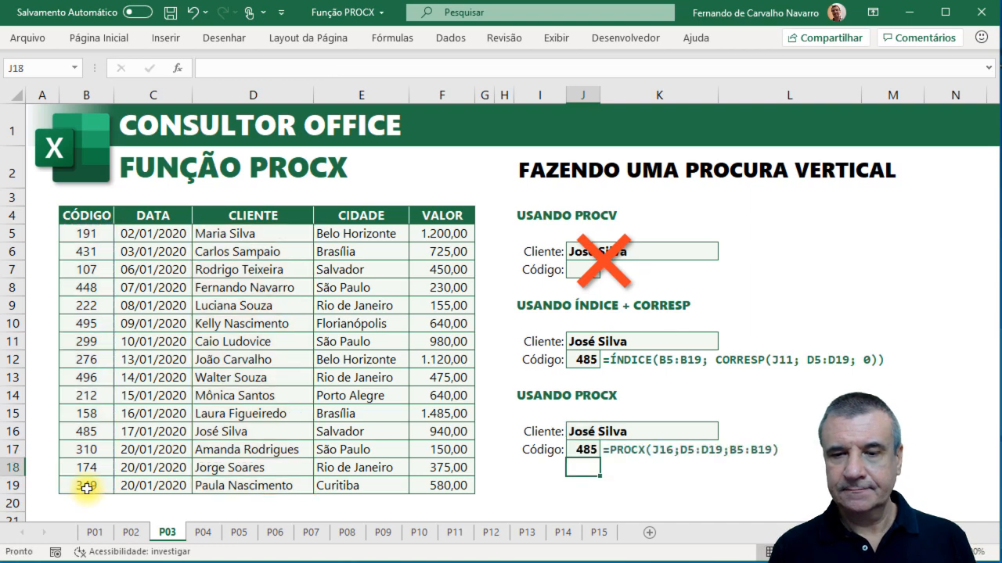